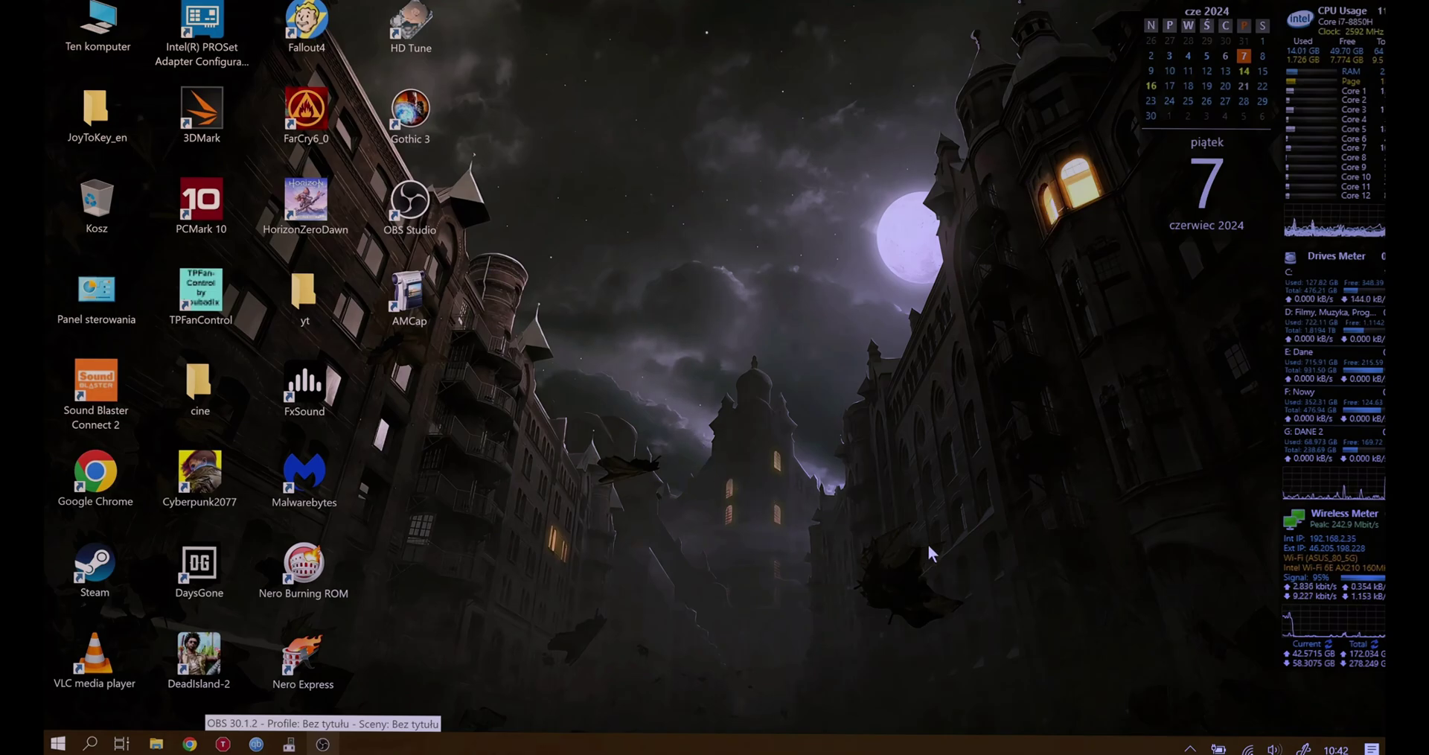
pyautogui.click(1190, 748)
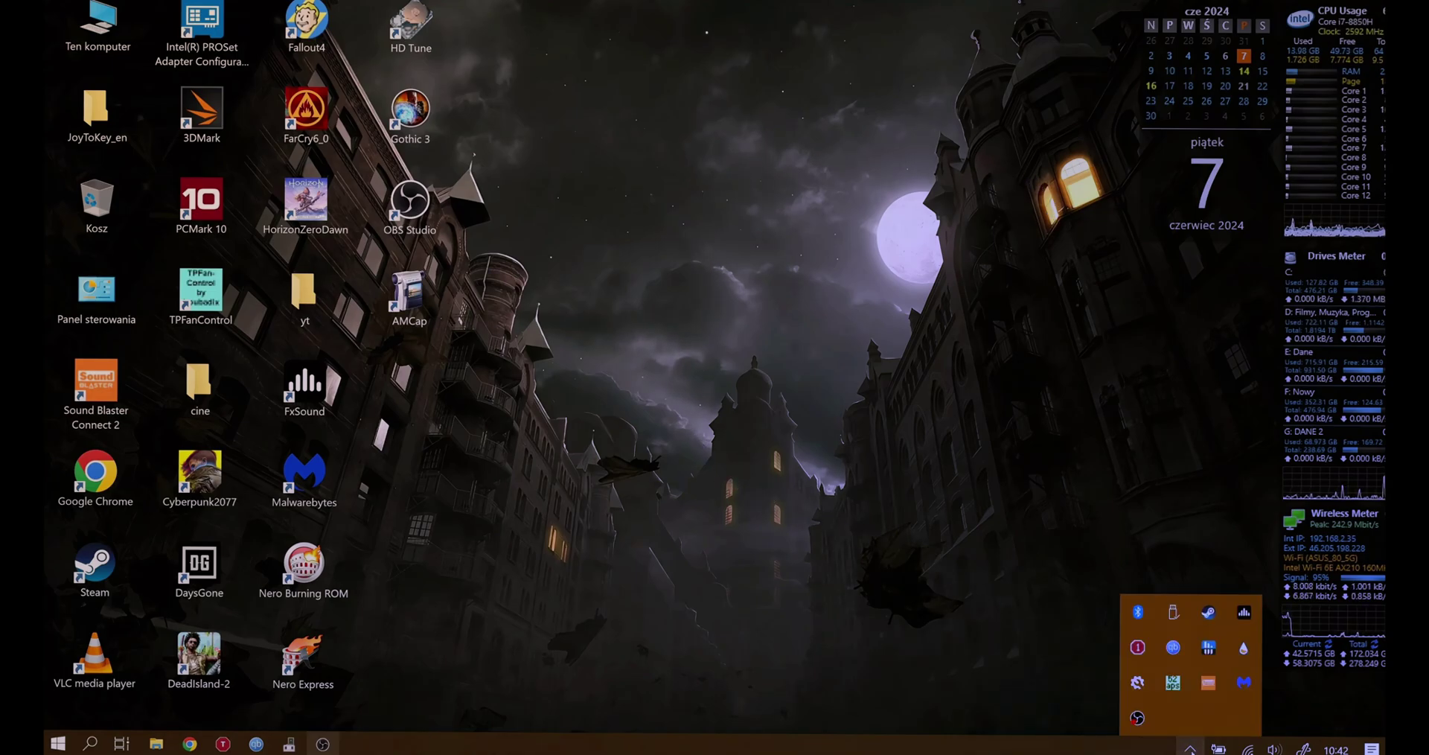
pyautogui.click(778, 410)
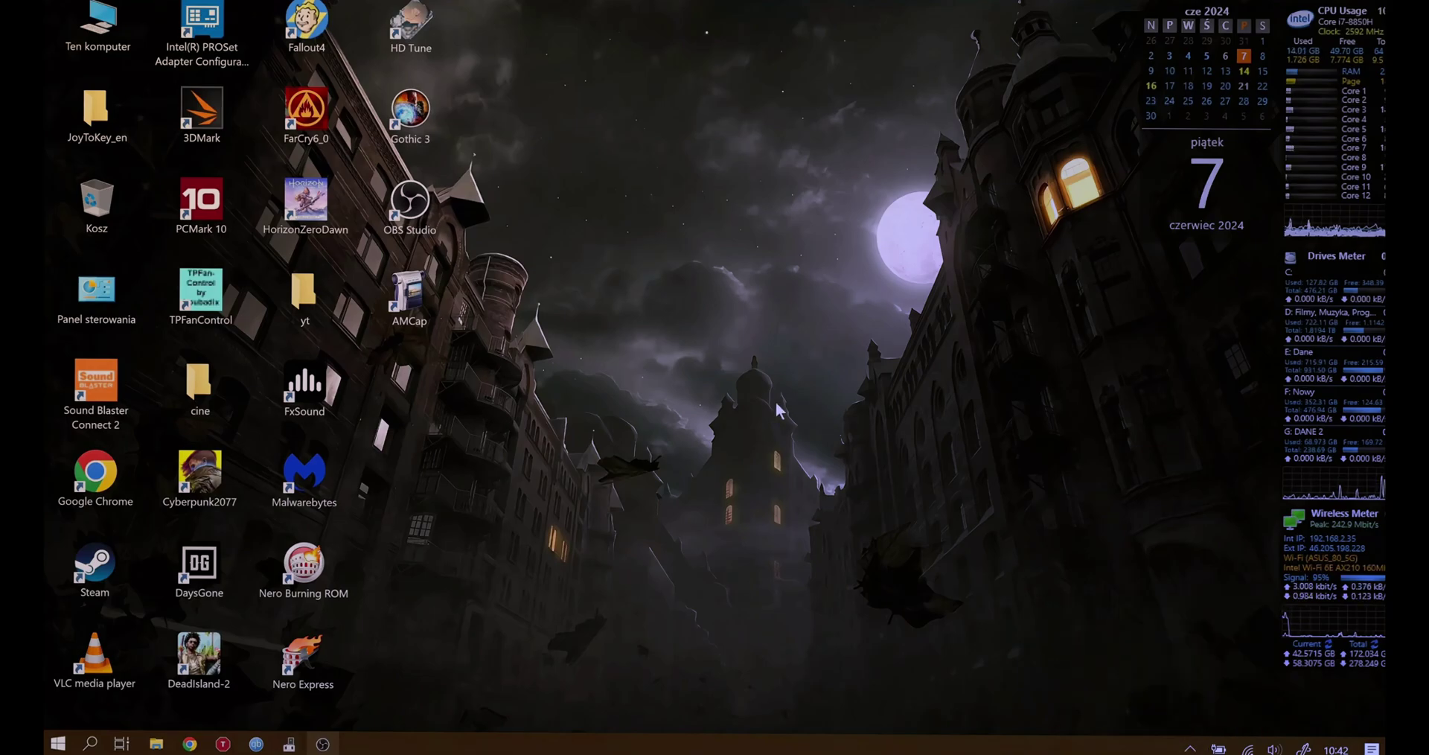
# Step: Open the Control Panel (Panel sterowania), look through all of its items and close it
pyautogui.click(58, 743)
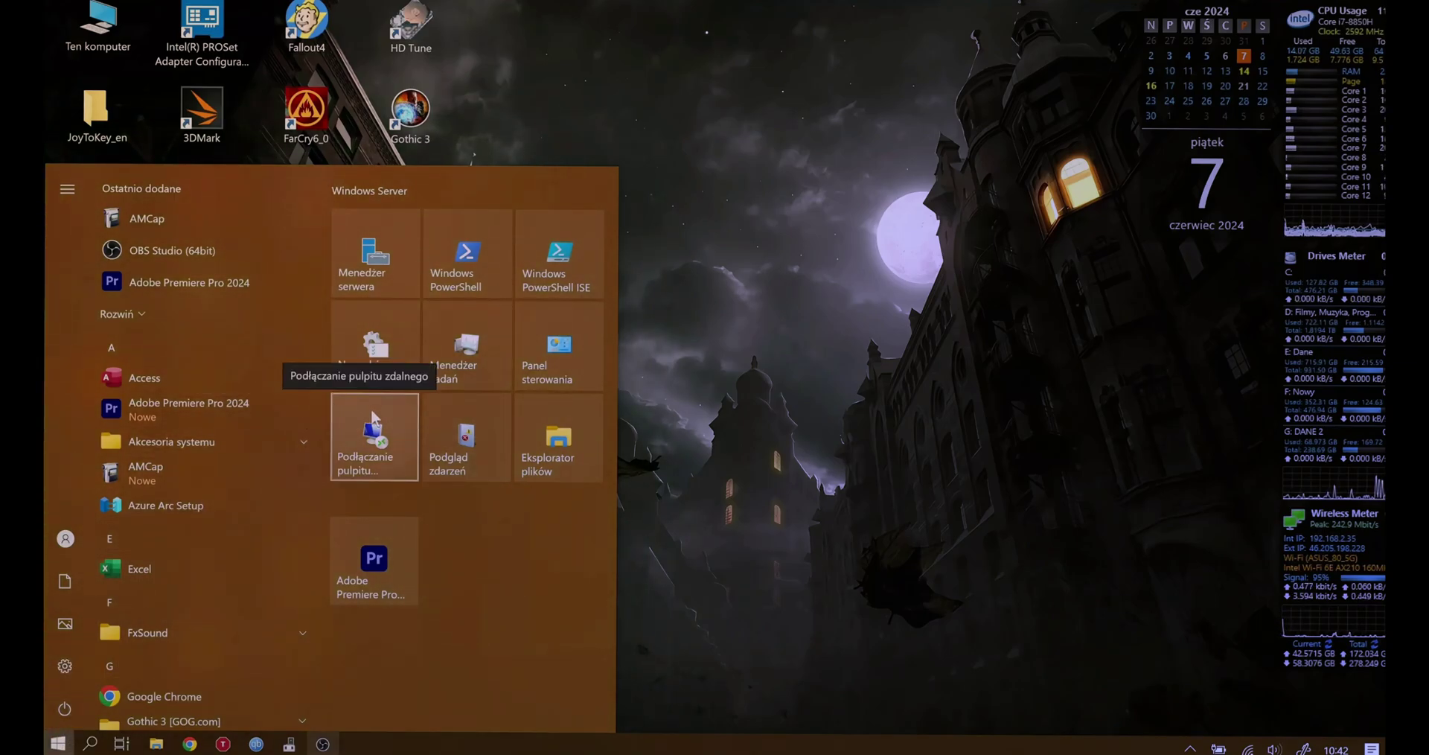
pyautogui.click(548, 368)
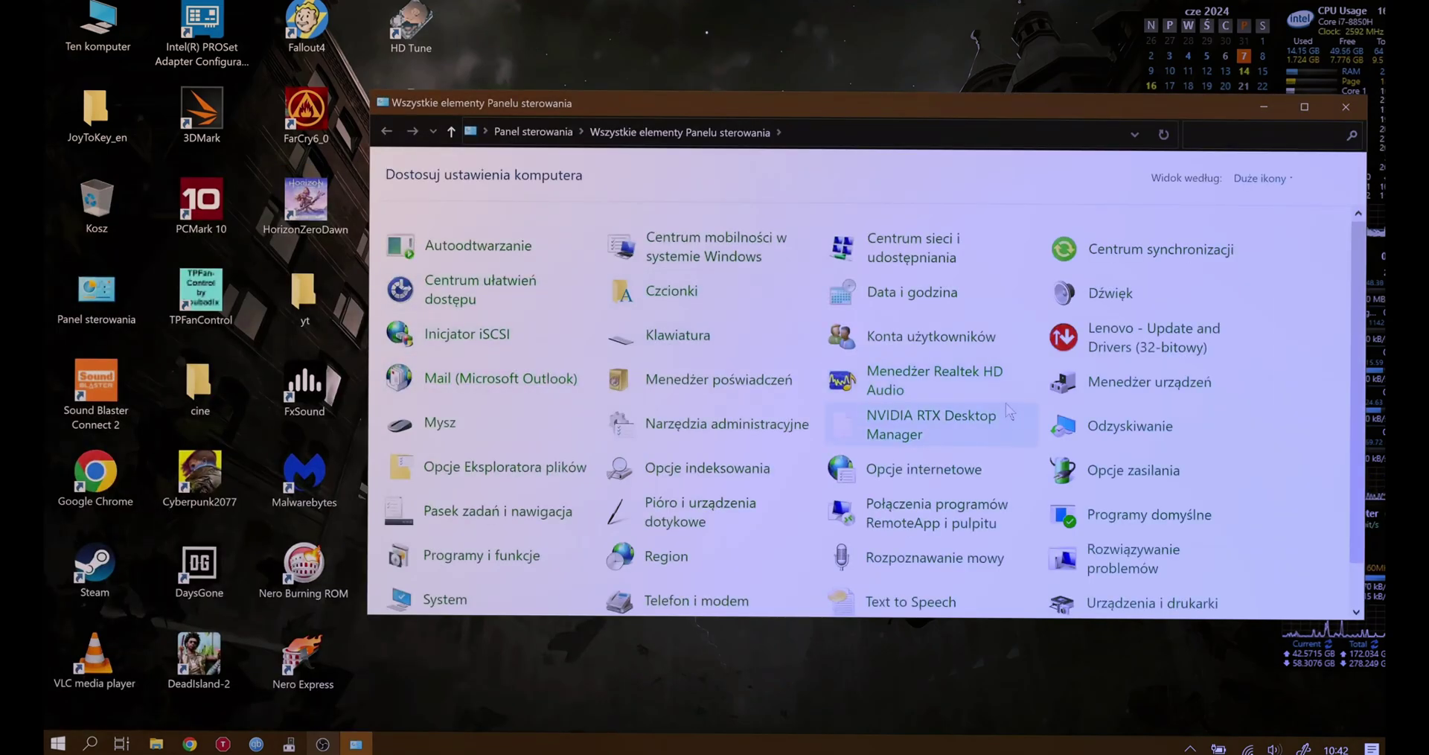
pyautogui.scroll(-1, 1006, 408)
pyautogui.scroll(1, 1006, 403)
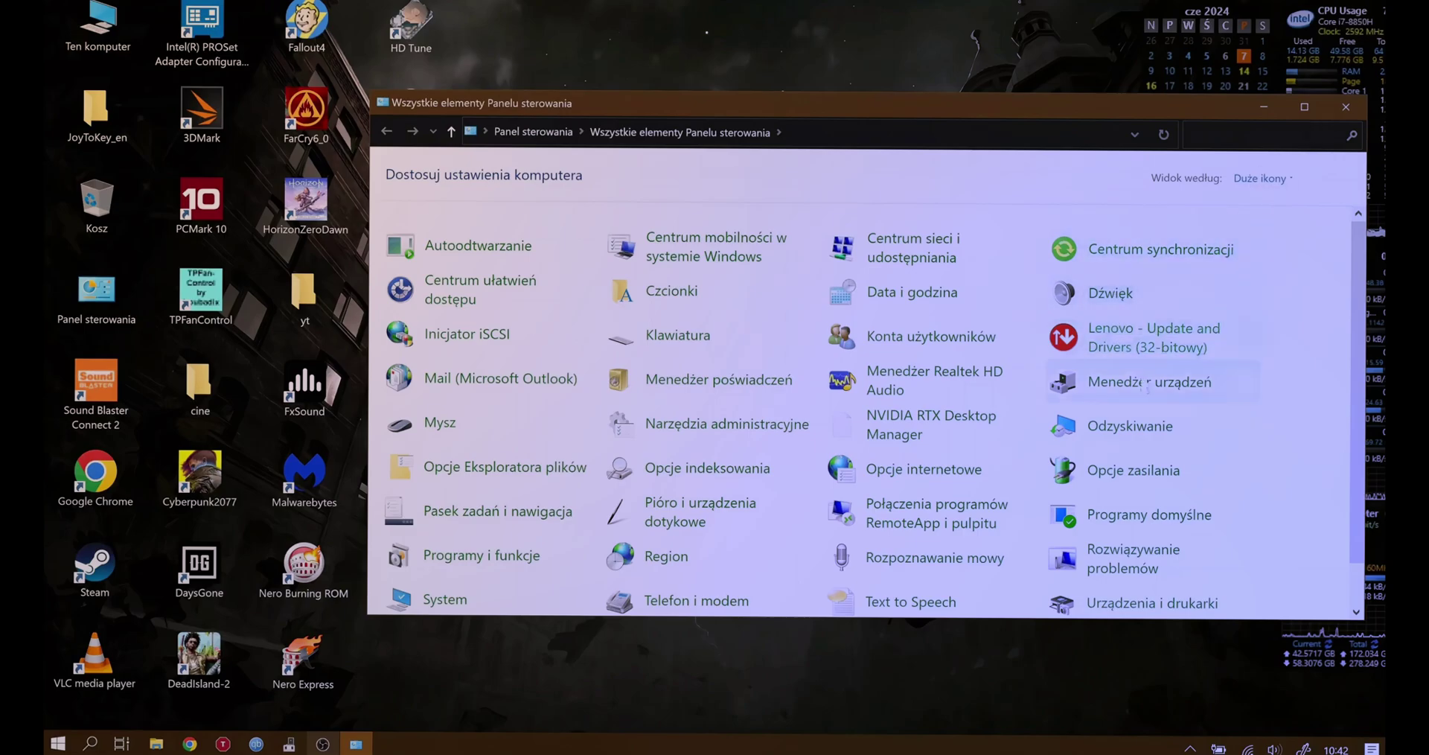
pyautogui.scroll(-1, 1150, 420)
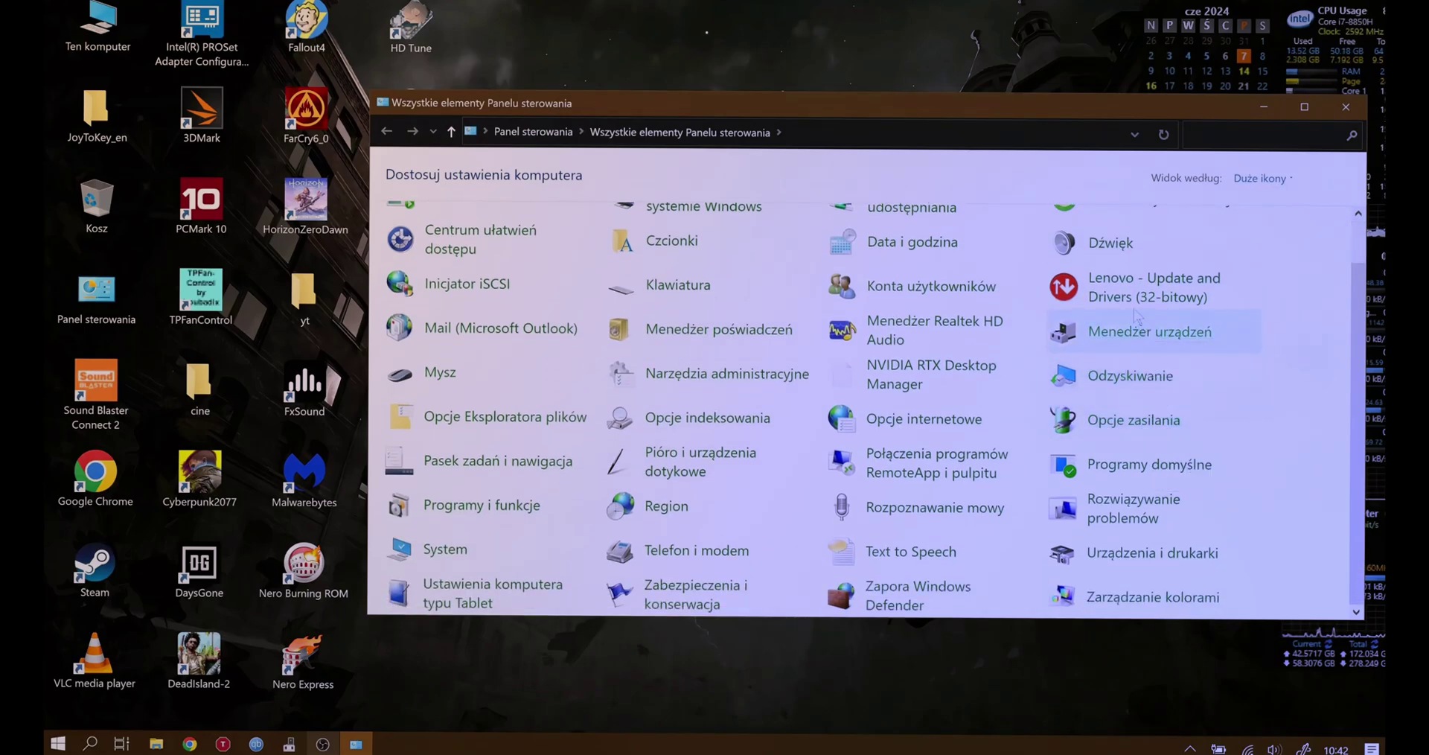
pyautogui.click(1346, 106)
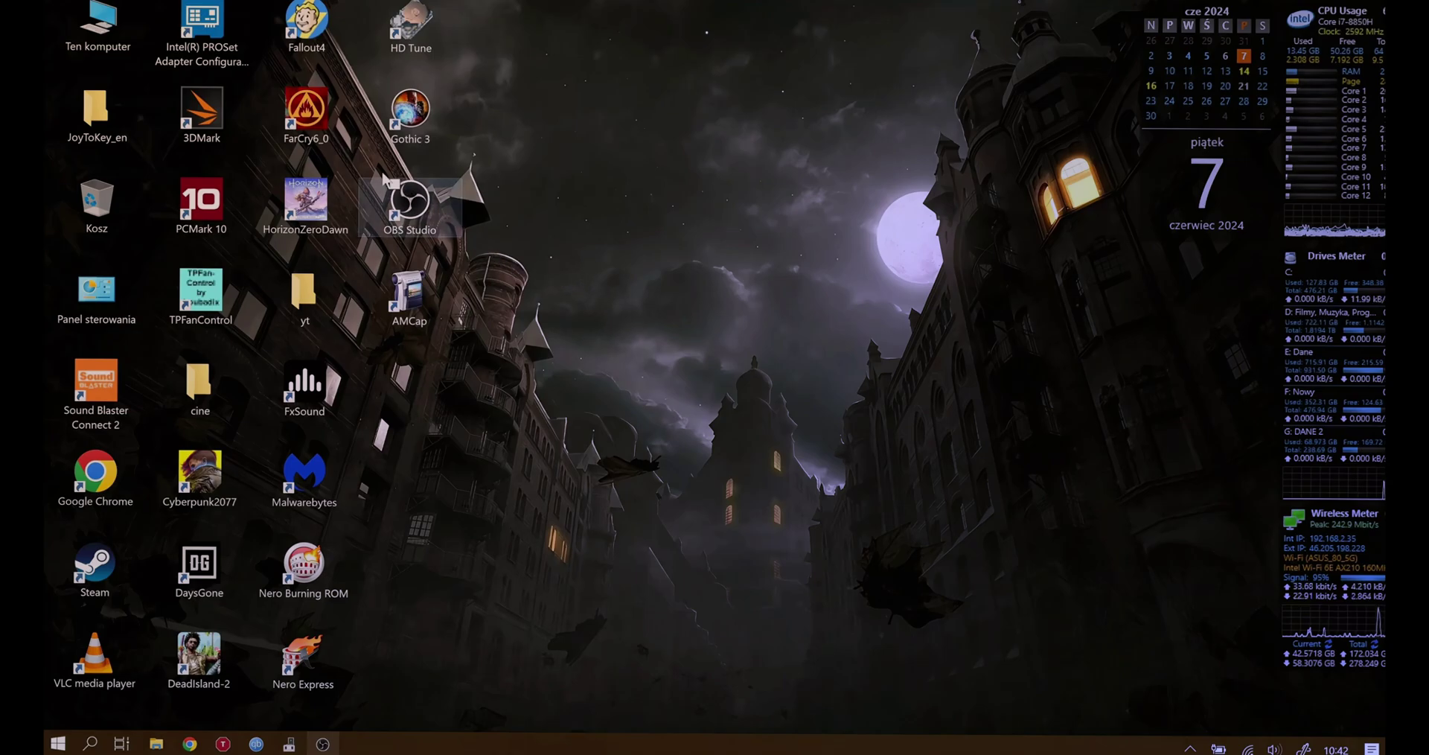
# Step: Open the properties of Ten komputer and review the device and Windows specifications down to the related settings
pyautogui.rightClick(118, 33)
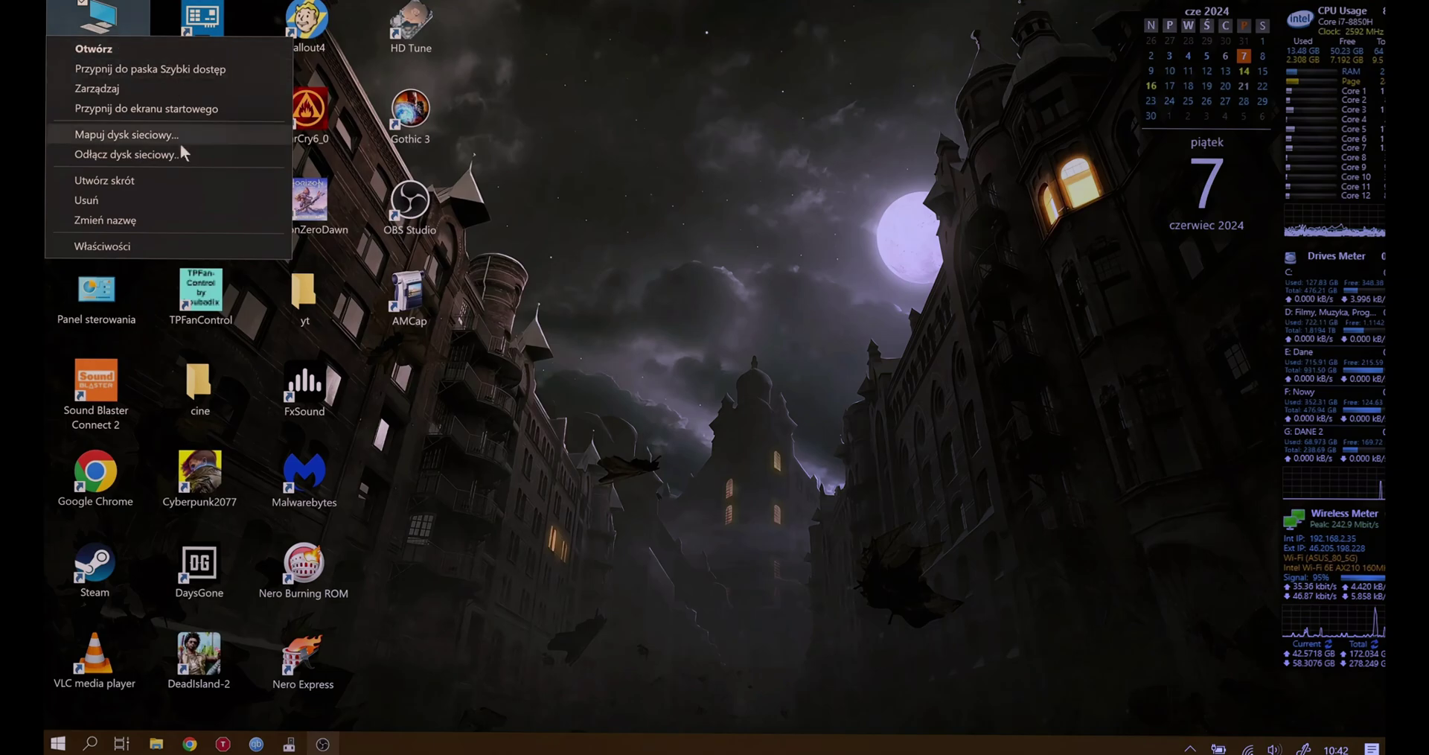
pyautogui.click(132, 252)
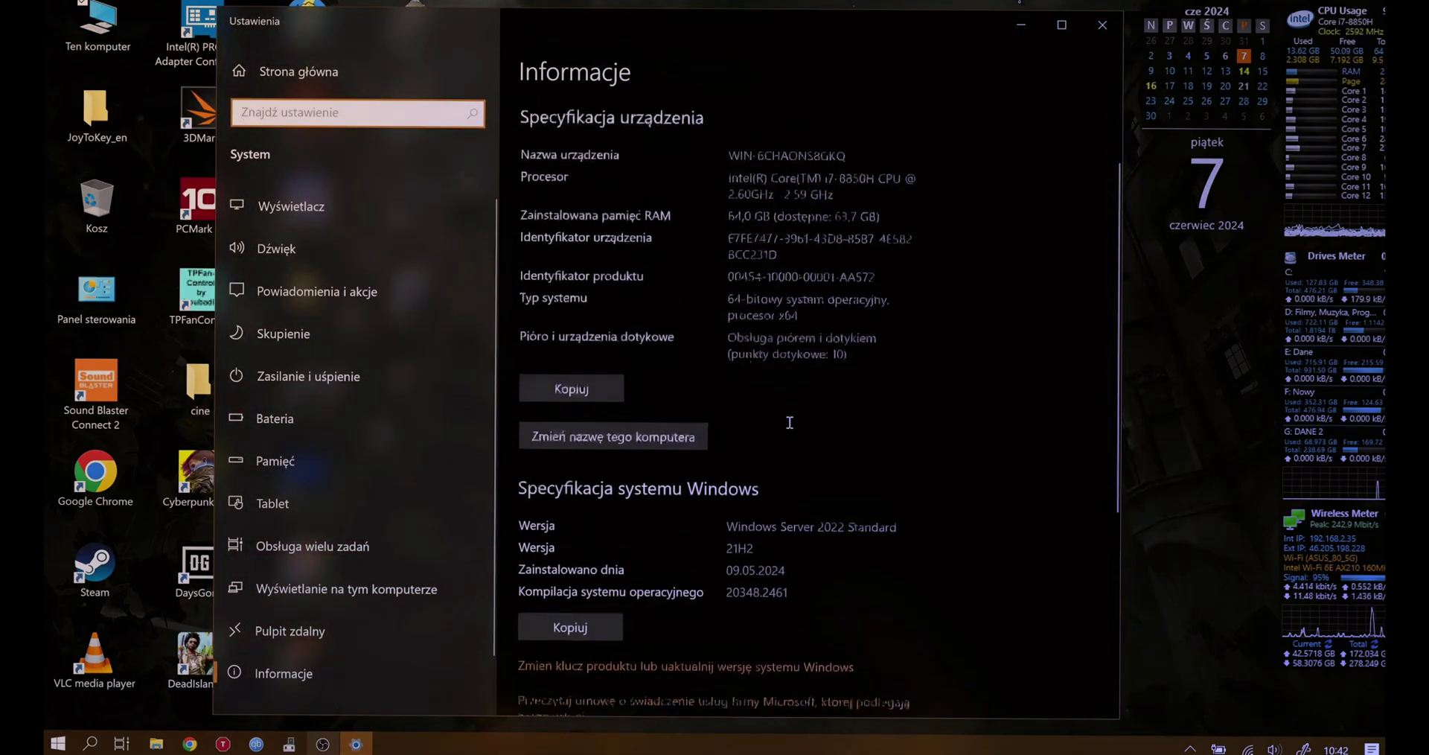
pyautogui.scroll(-5, 789, 422)
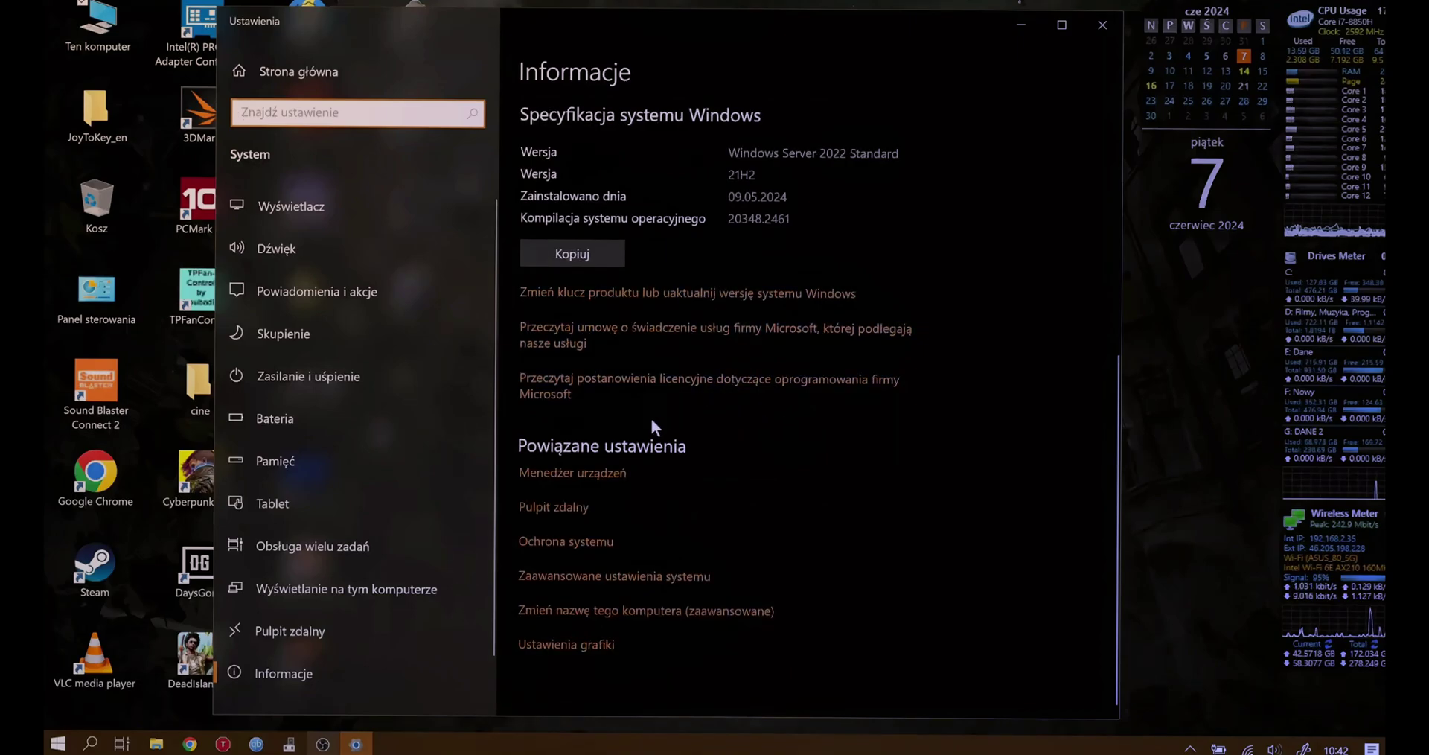
# Step: Open Device Manager, check the general properties of the Nieznane urządzenie entry and close them
pyautogui.click(622, 473)
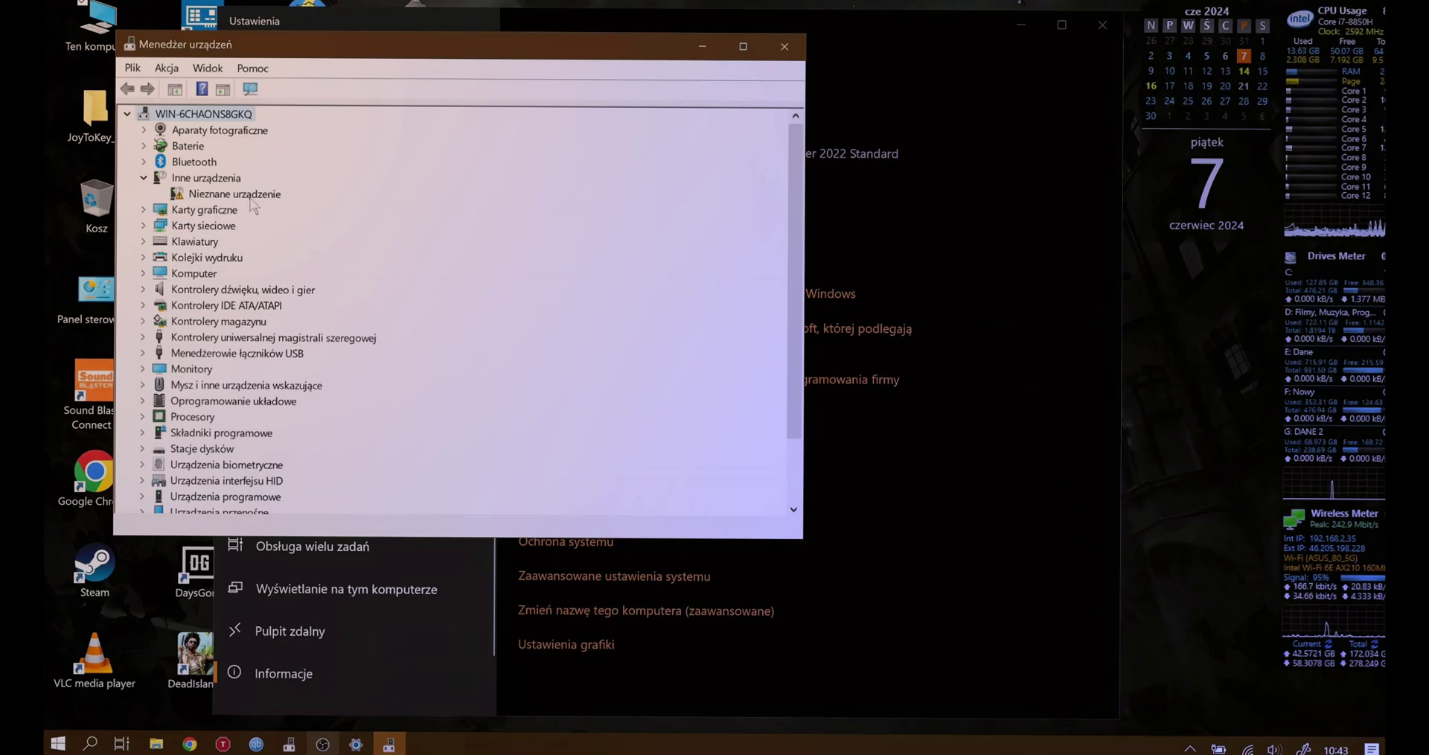
pyautogui.doubleClick(251, 197)
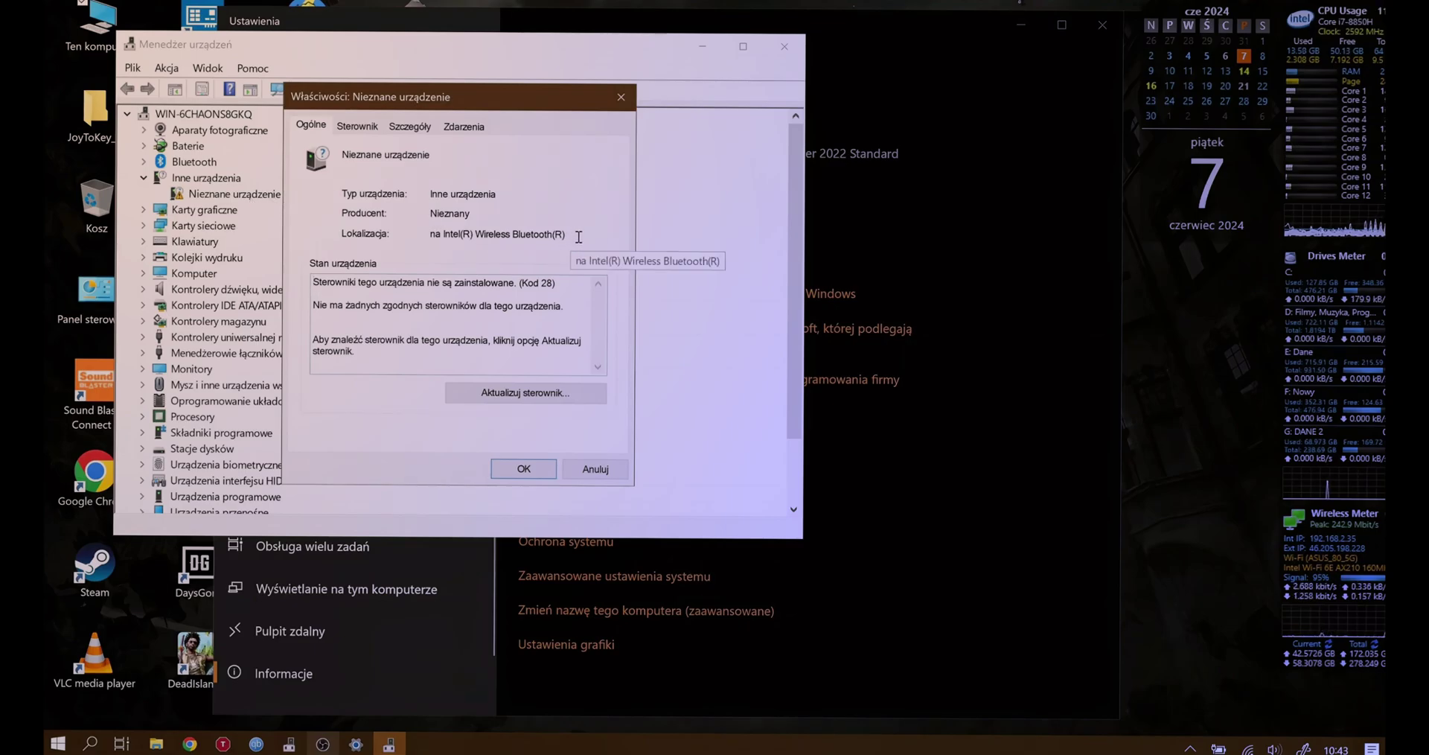
pyautogui.click(552, 469)
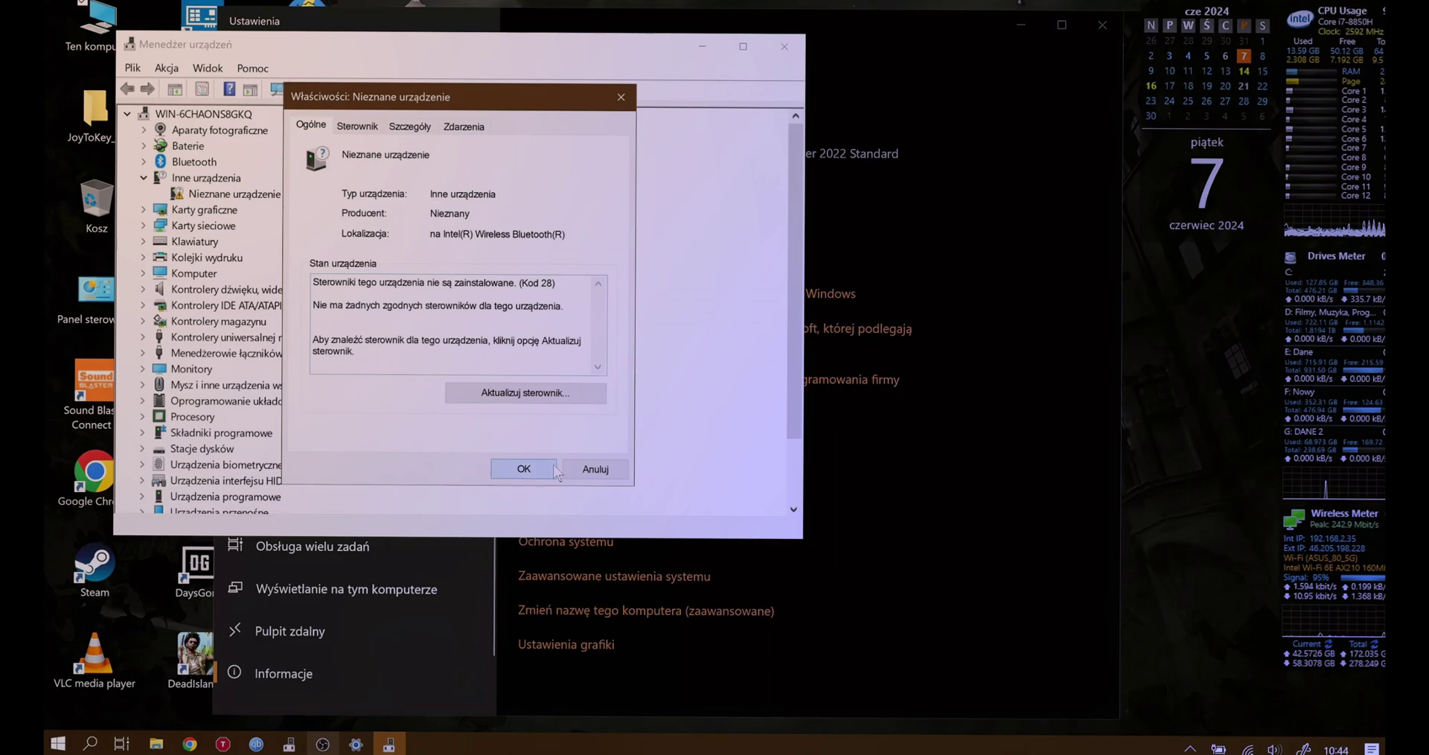
# Step: Examine the Device Manager categories, including the devices listed under Bluetooth, and close Device Manager
pyautogui.scroll(-2, 476, 261)
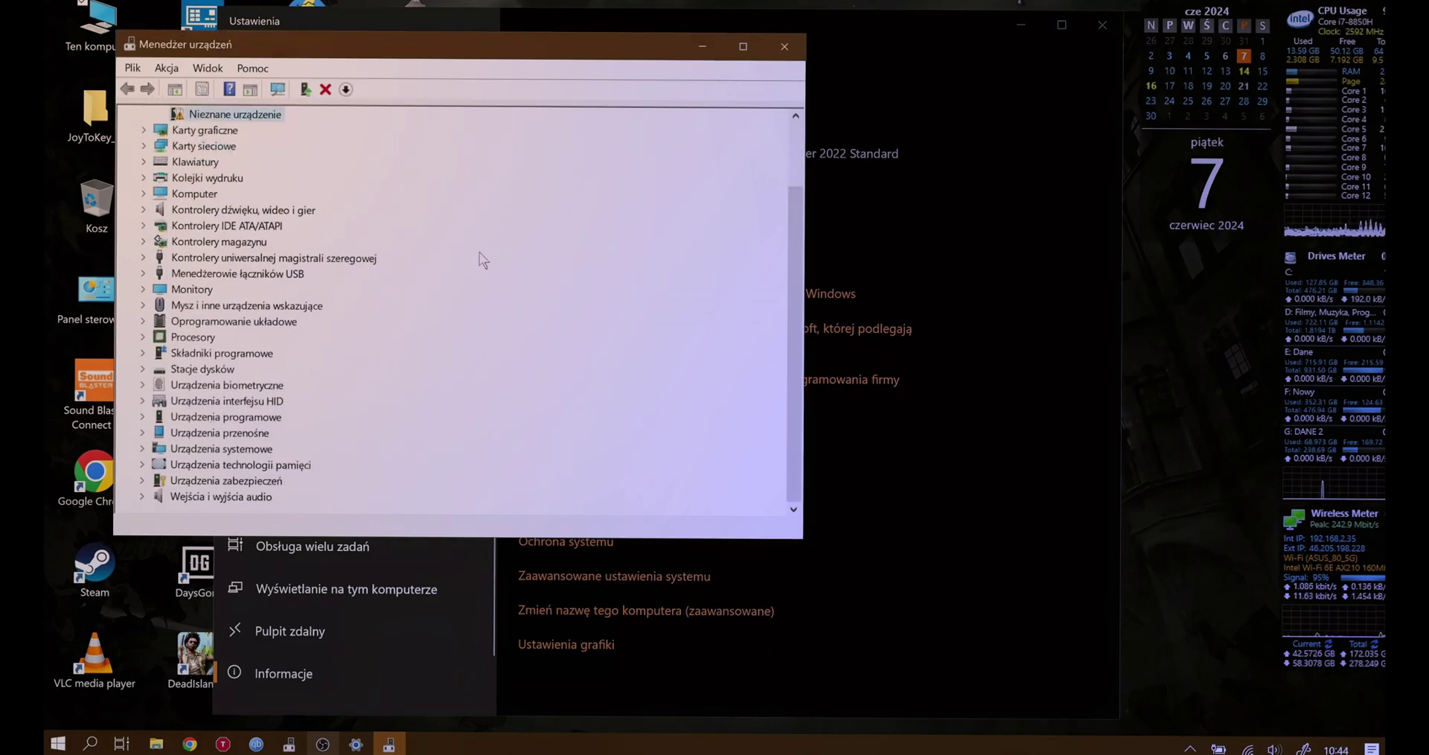
pyautogui.scroll(2, 482, 258)
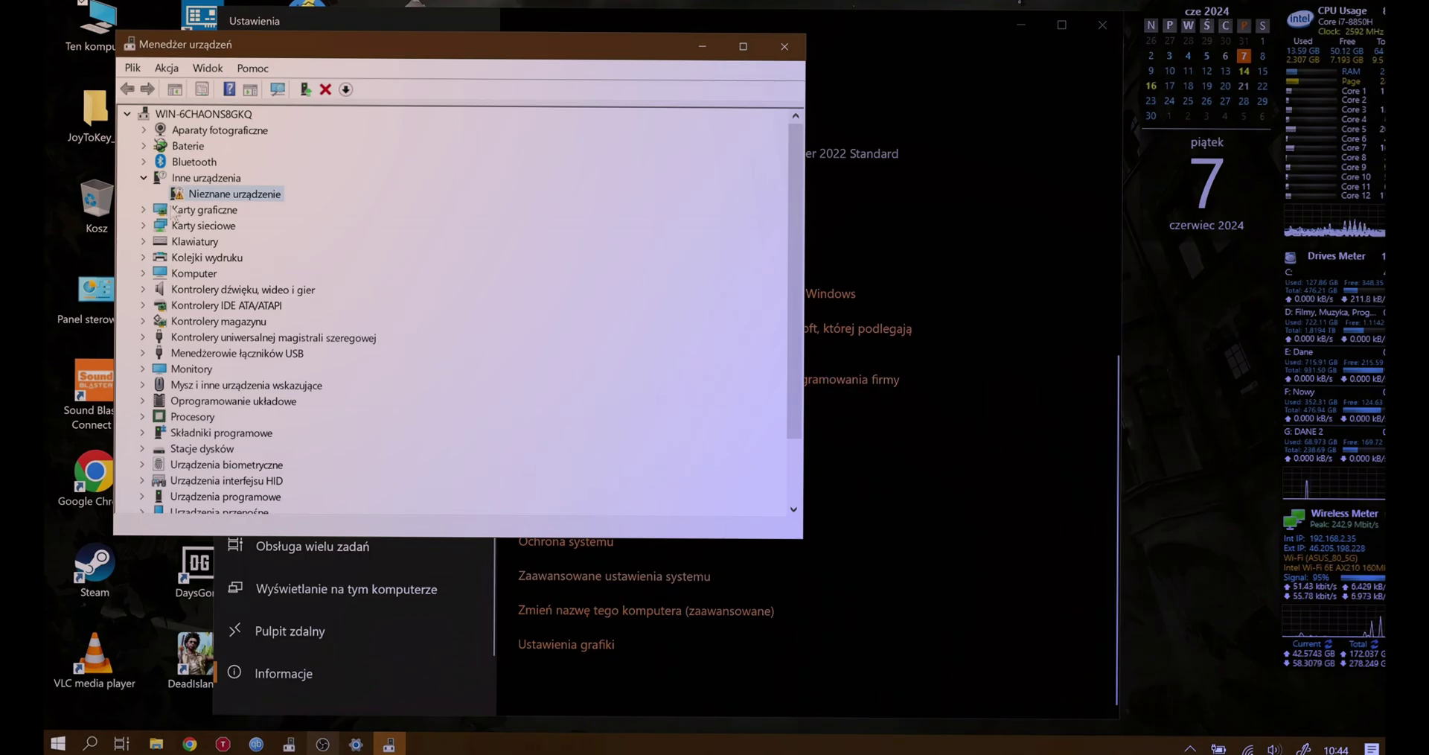
pyautogui.click(146, 163)
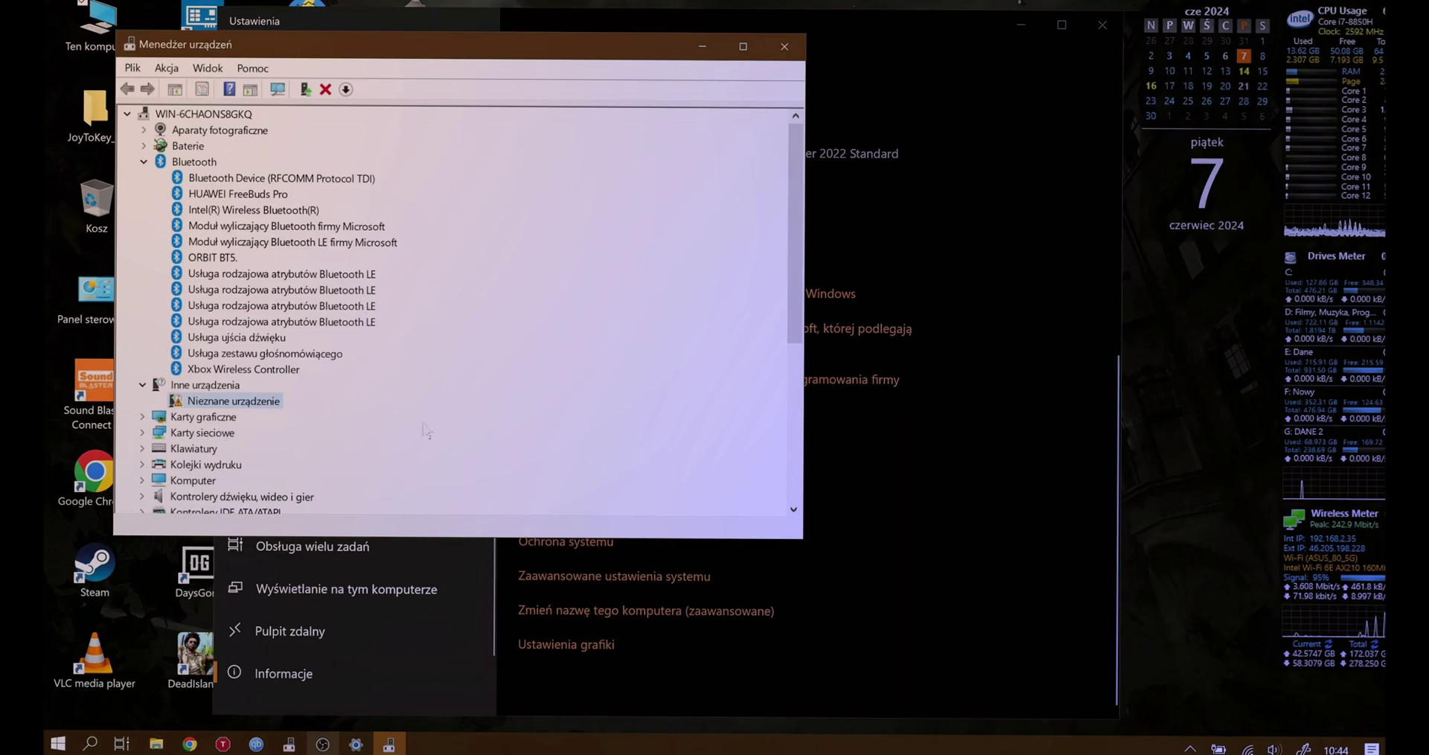
pyautogui.click(145, 163)
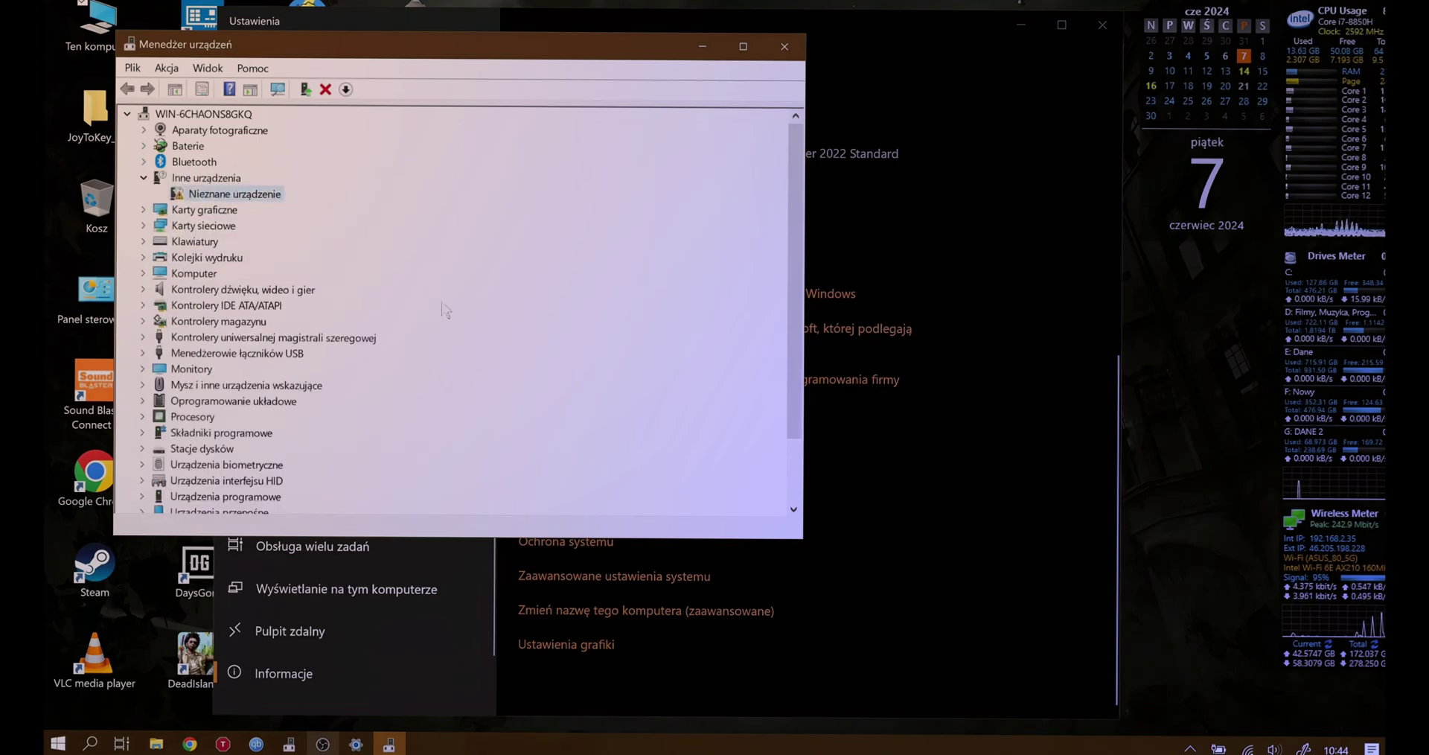
pyautogui.scroll(-2, 450, 300)
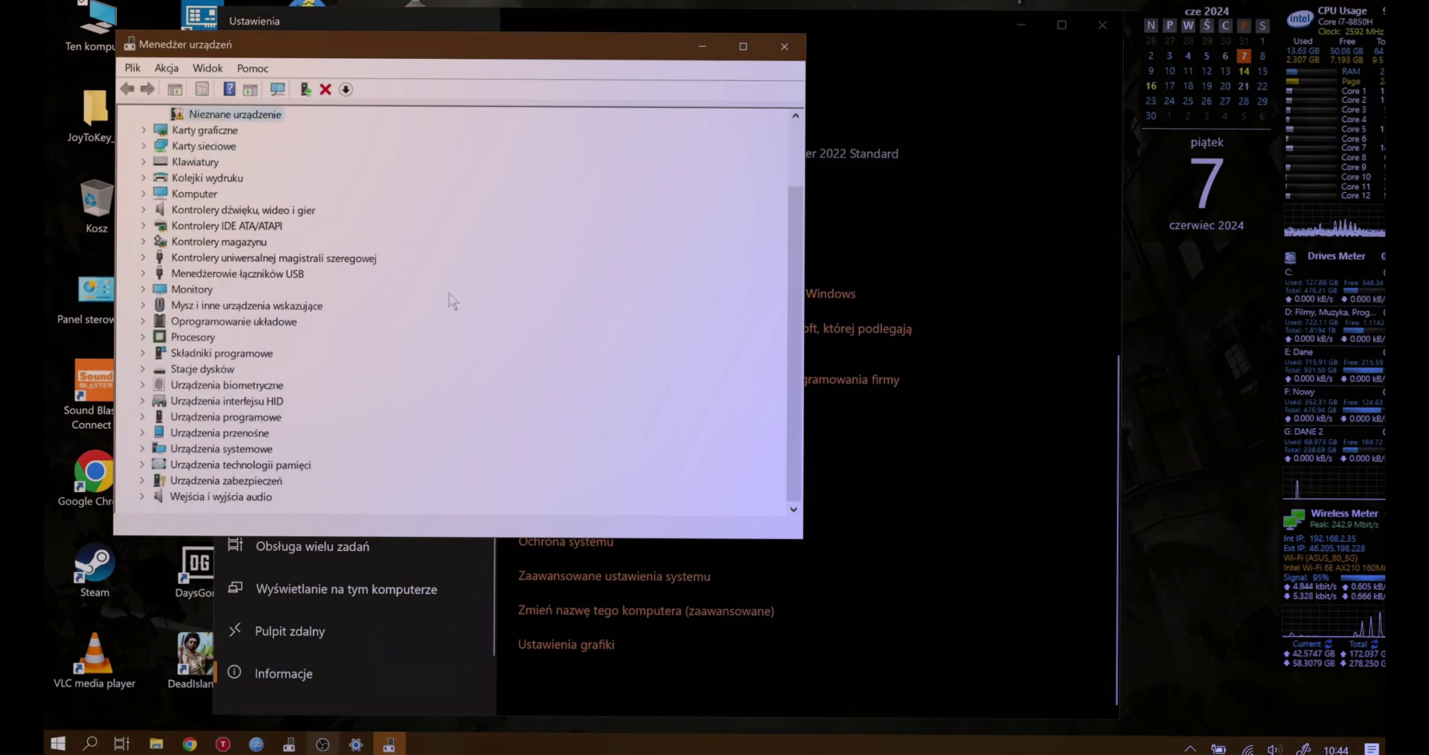
pyautogui.scroll(2, 450, 300)
pyautogui.scroll(-2, 450, 300)
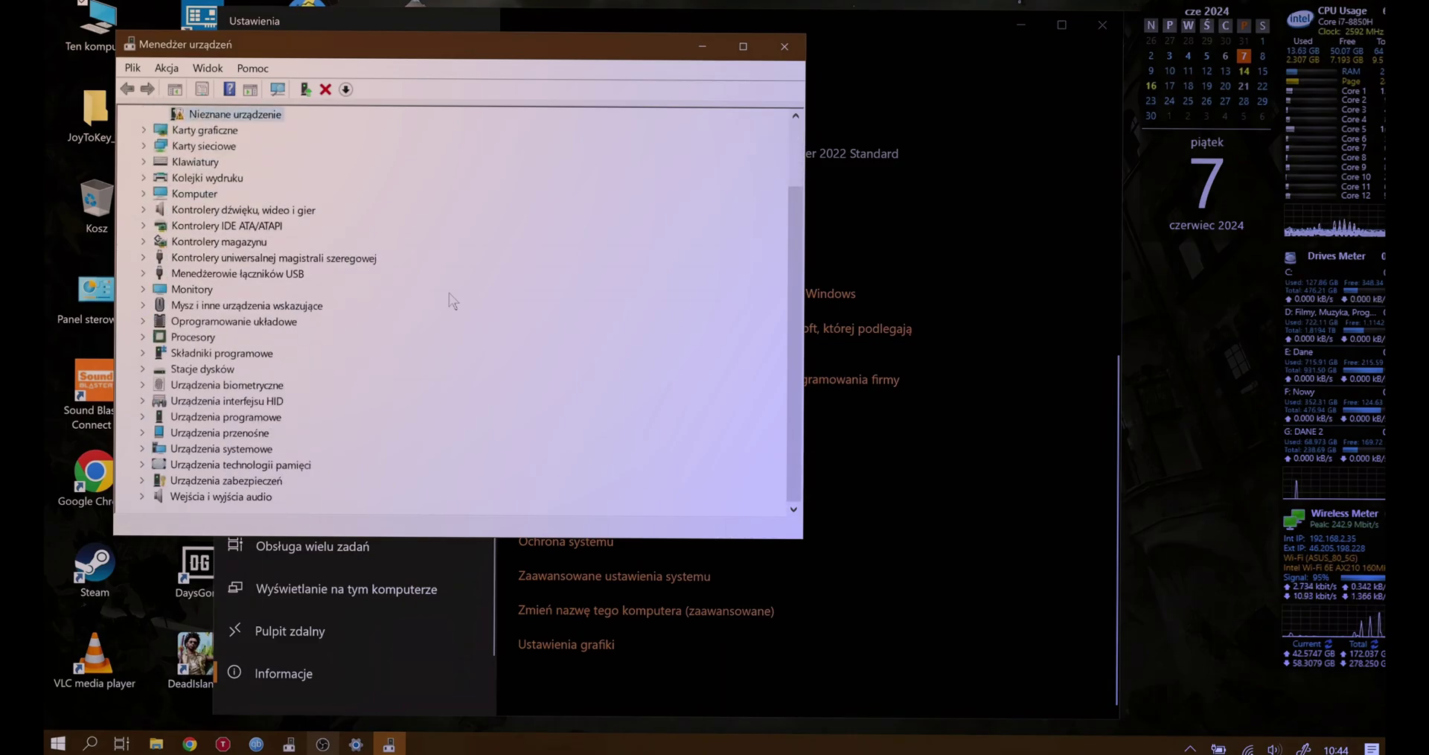
pyautogui.click(795, 48)
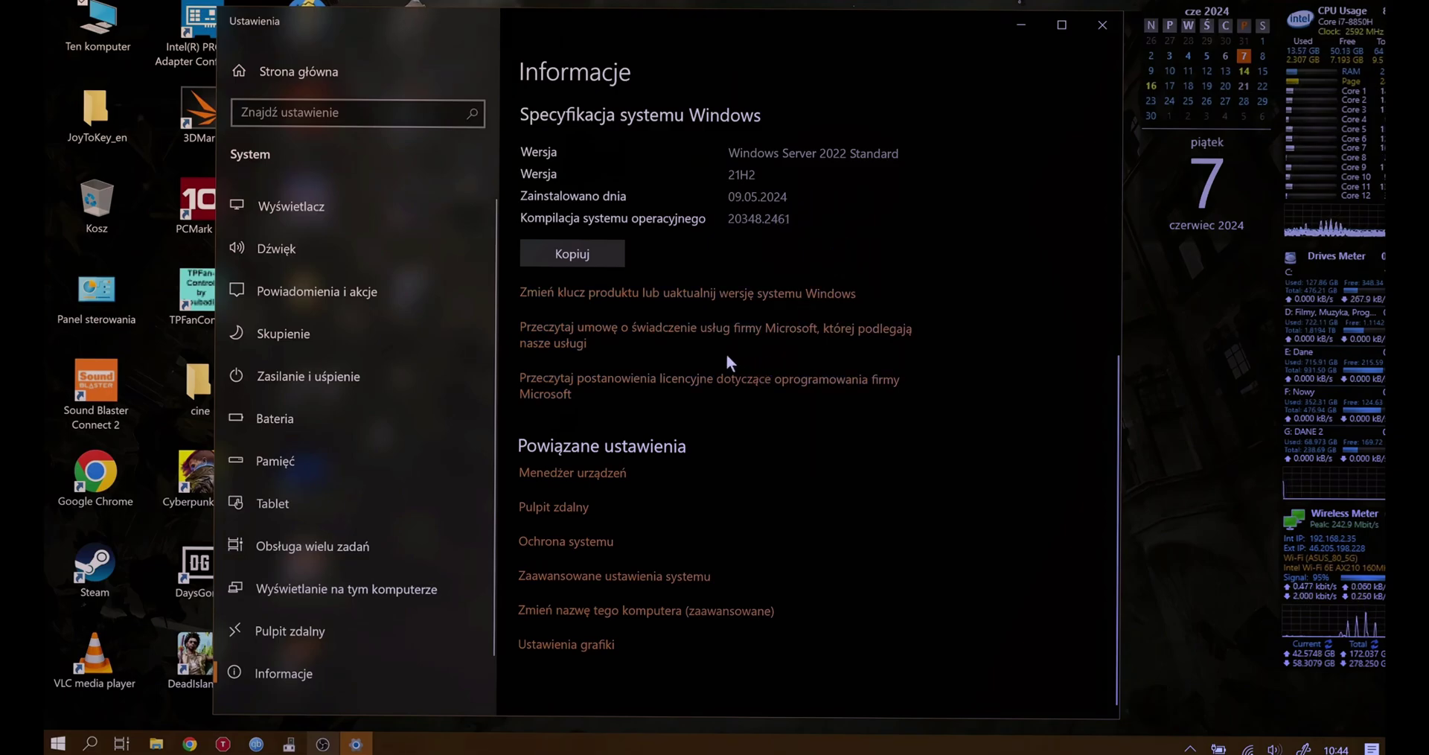
# Step: Find the Windows Update settings by searching for "upd" and install the pending Microsoft Defender Antivirus update
pyautogui.click(417, 109)
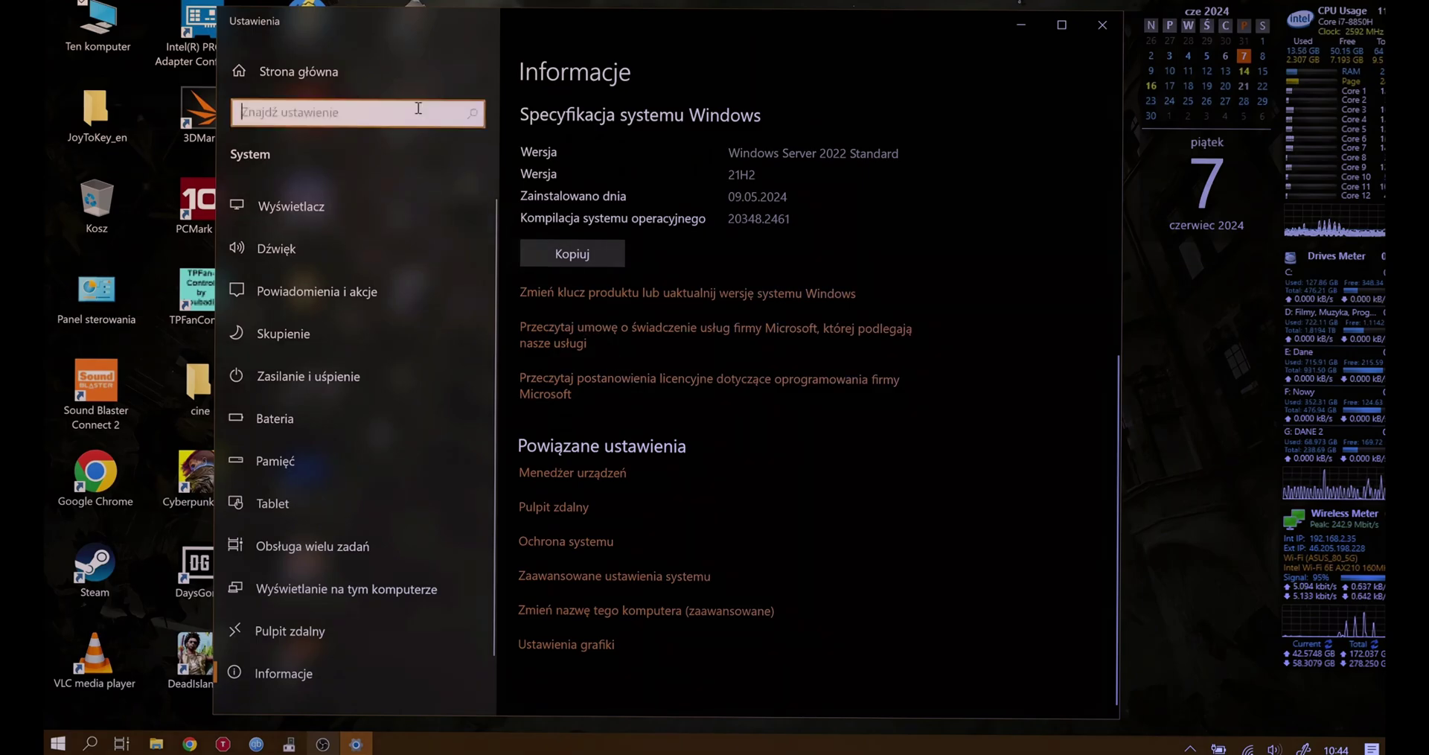
pyautogui.write('upd')
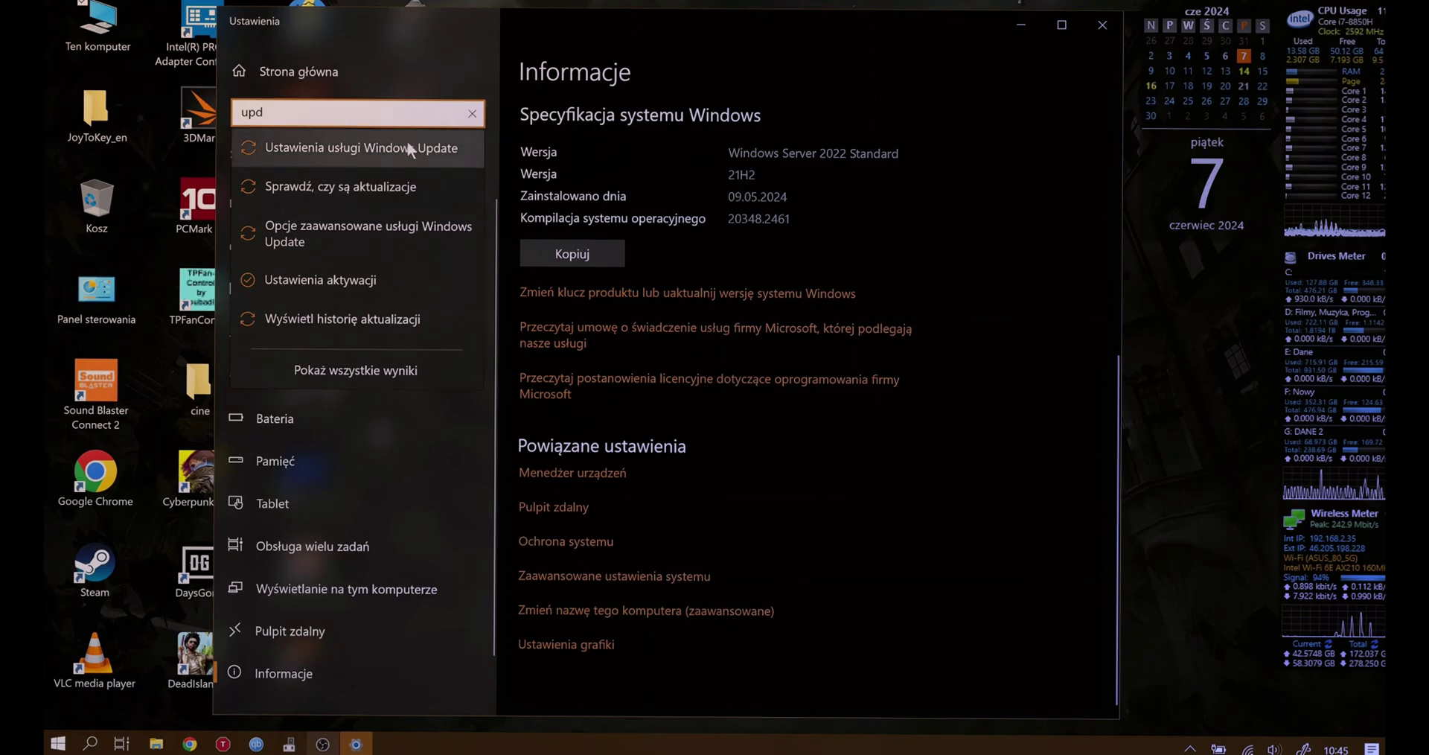
pyautogui.click(408, 141)
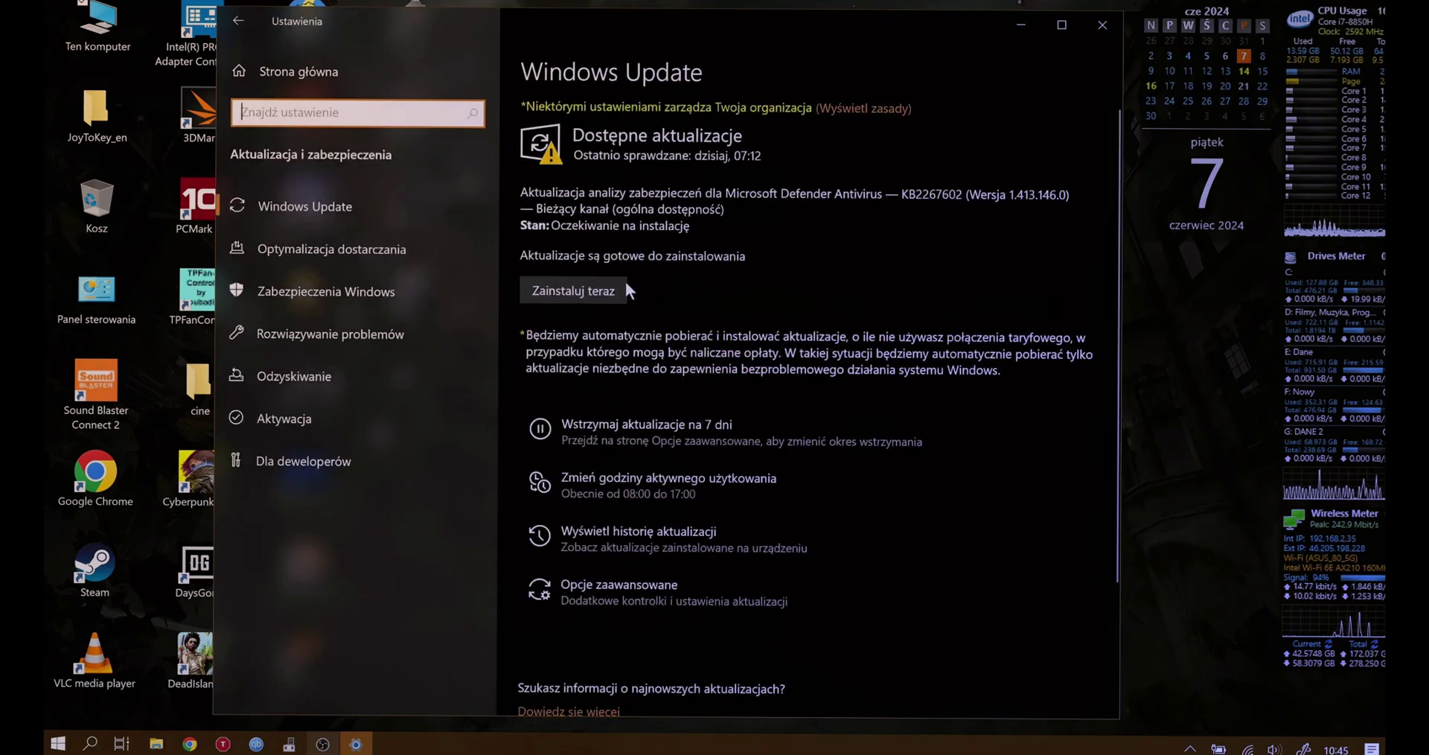
pyautogui.click(624, 282)
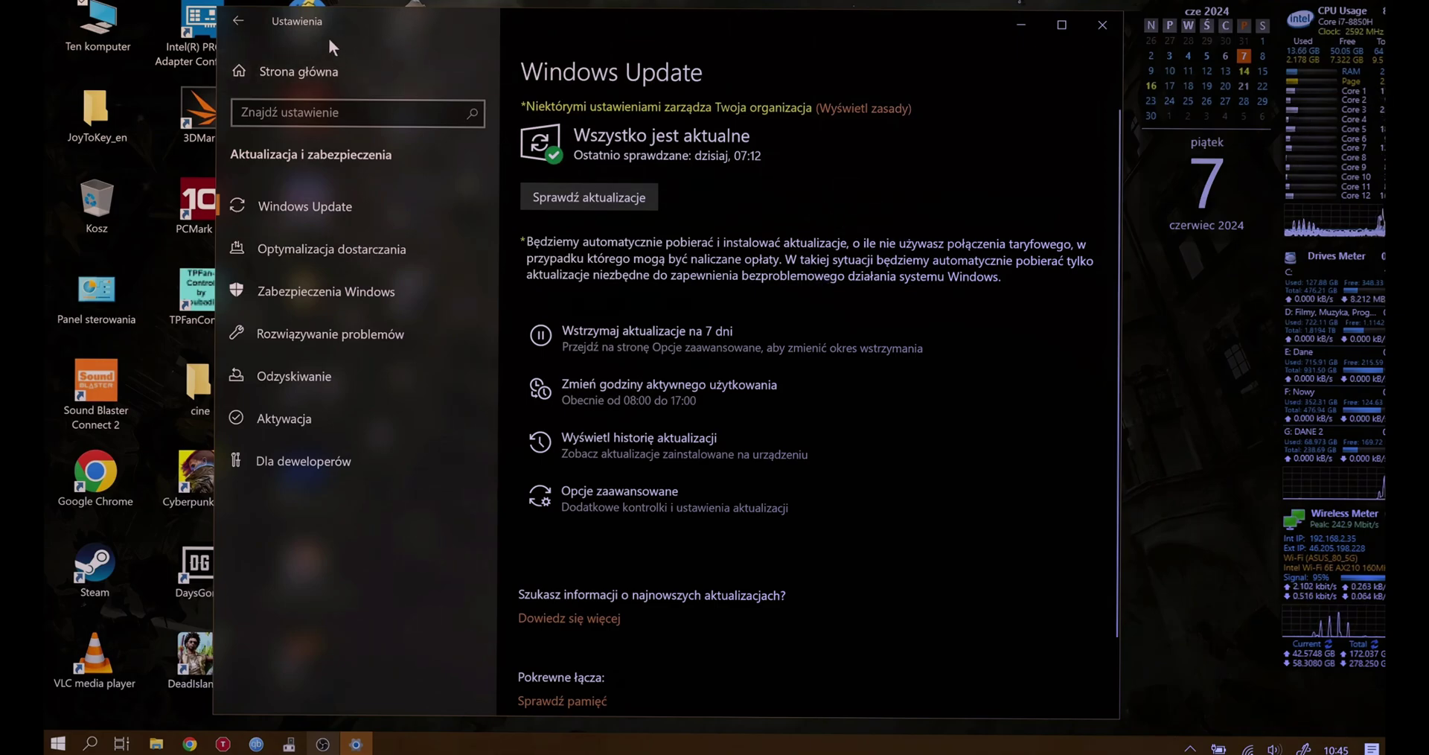
# Step: Return to the Informacje page, reopen Device Manager, check Realtek(R) Audio among the sound, video and game controllers, and minimize the window
pyautogui.click(245, 21)
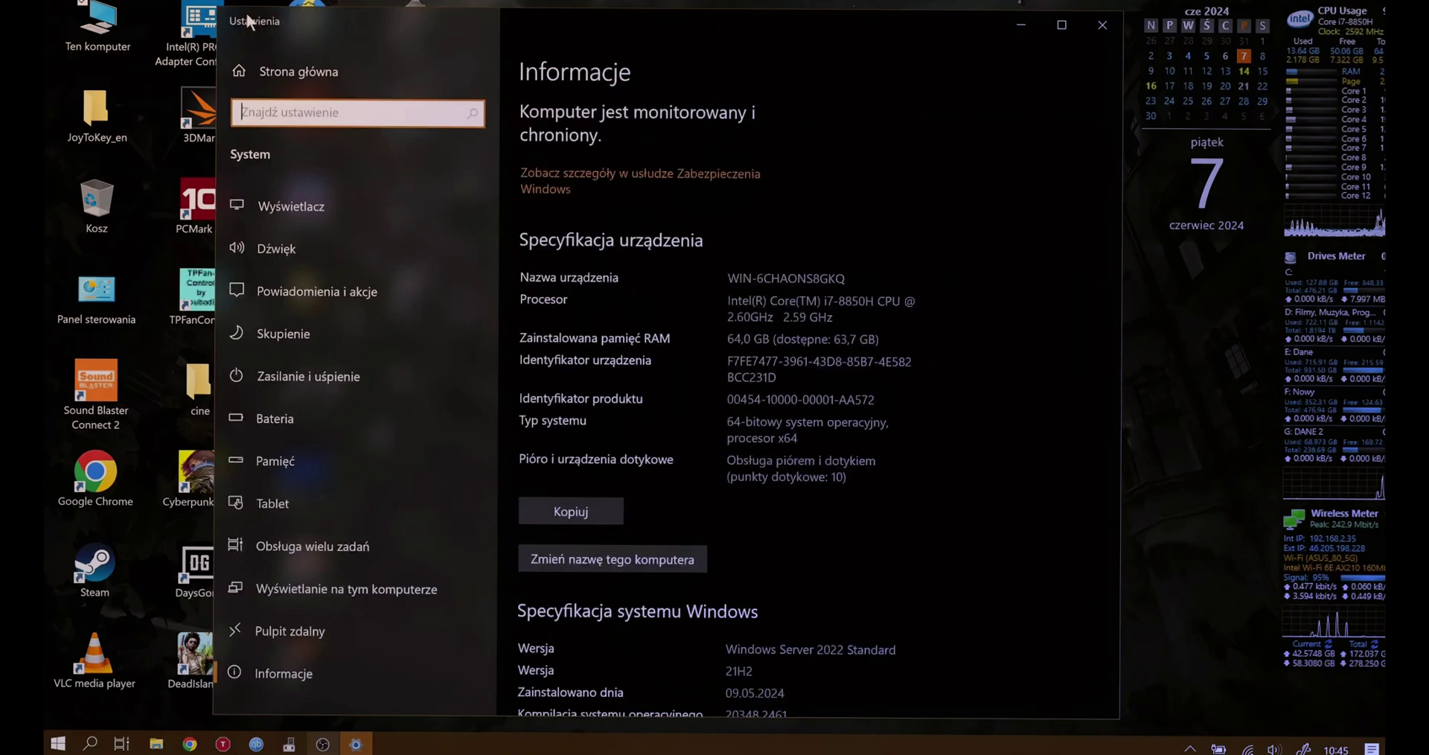
pyautogui.scroll(-6, 741, 439)
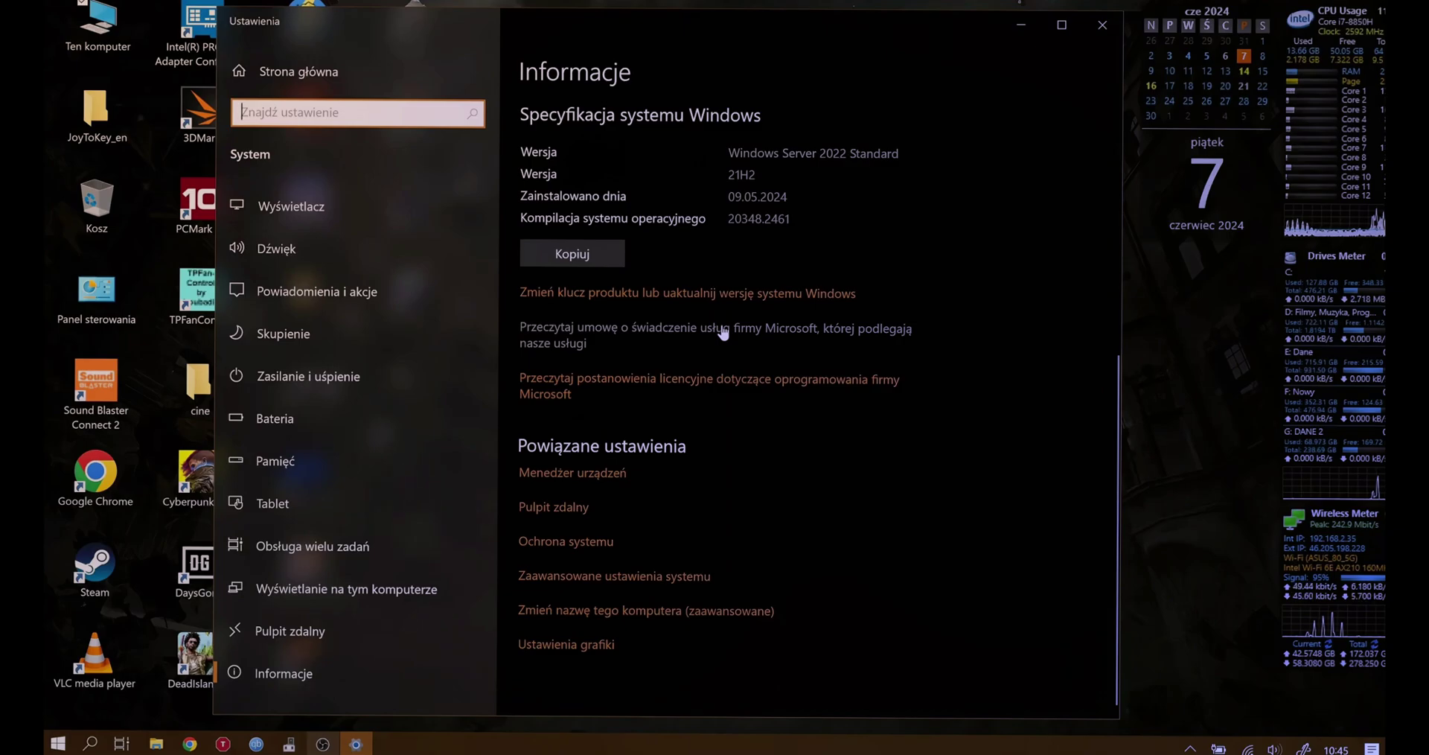
pyautogui.click(586, 475)
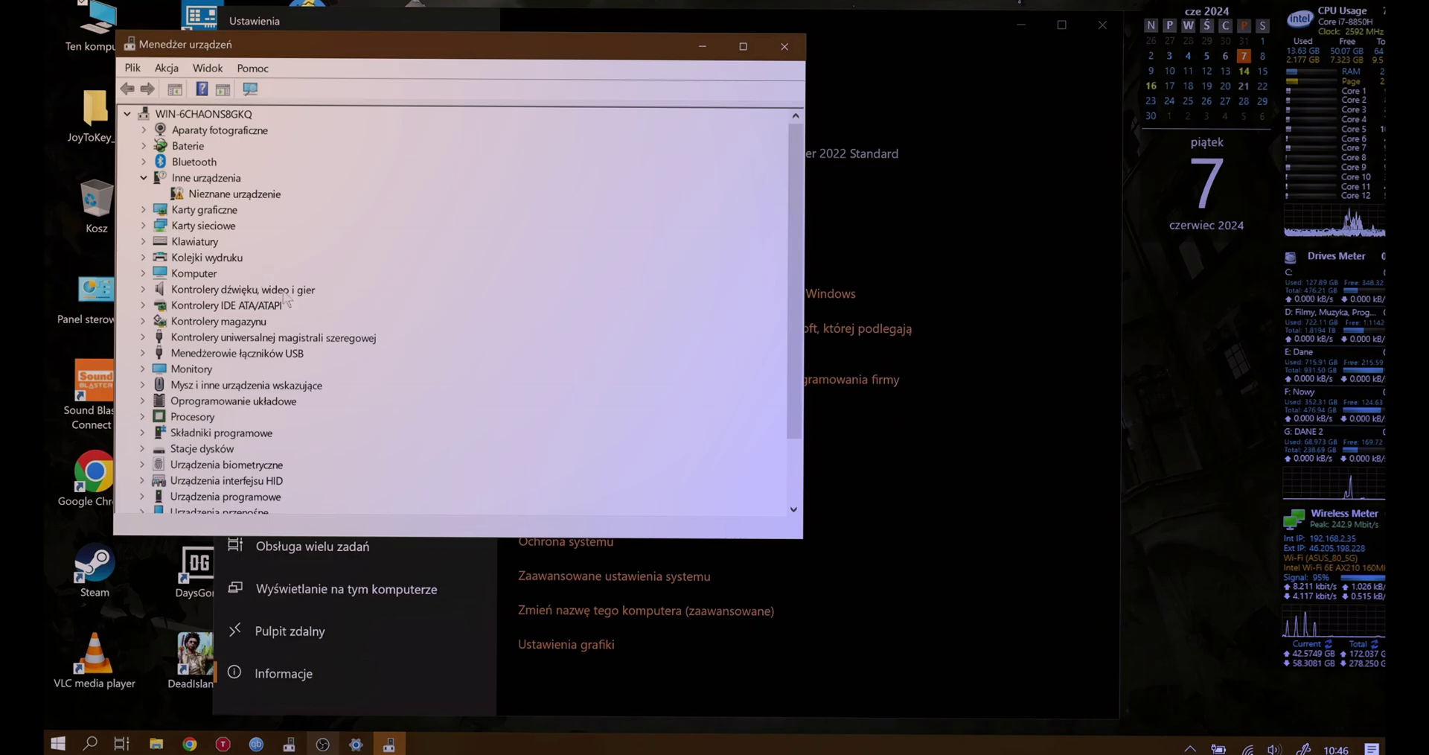
pyautogui.doubleClick(214, 290)
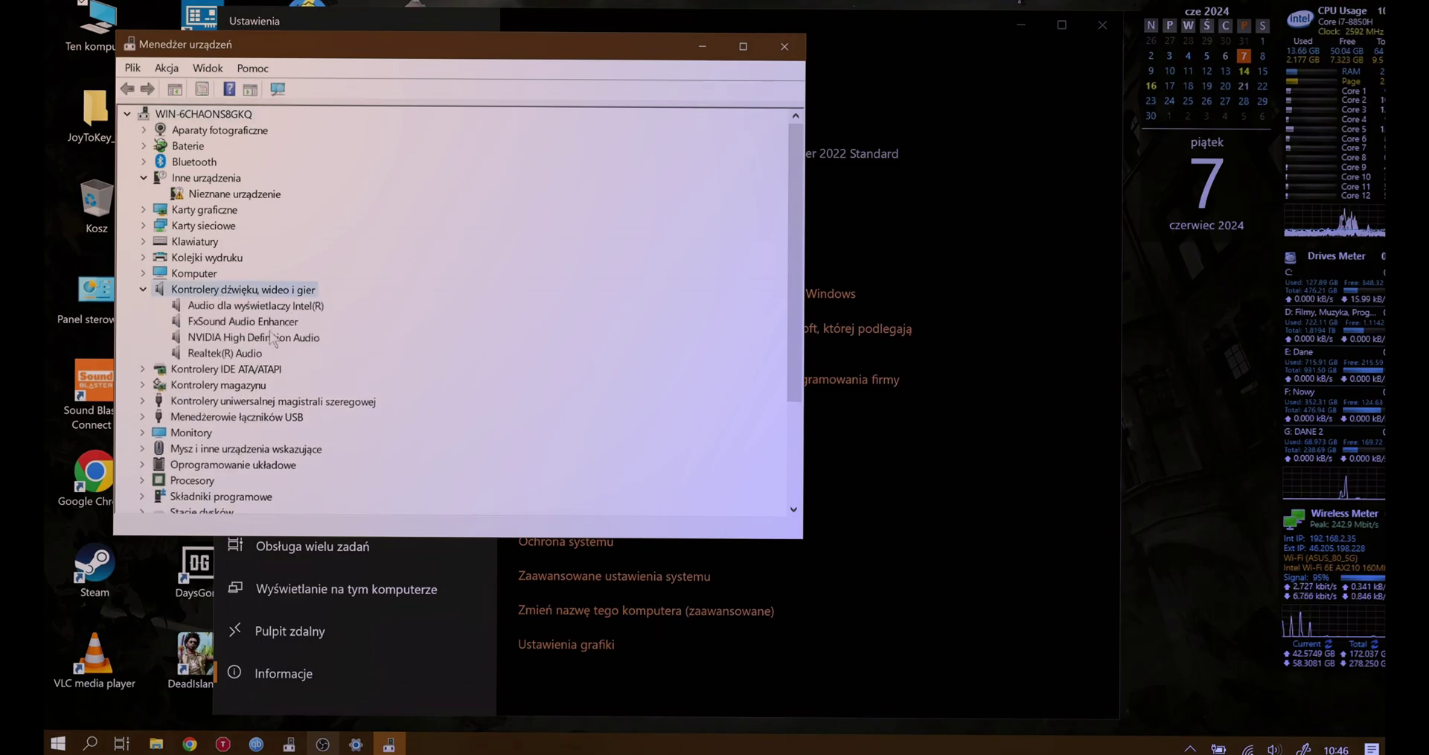
pyautogui.click(254, 354)
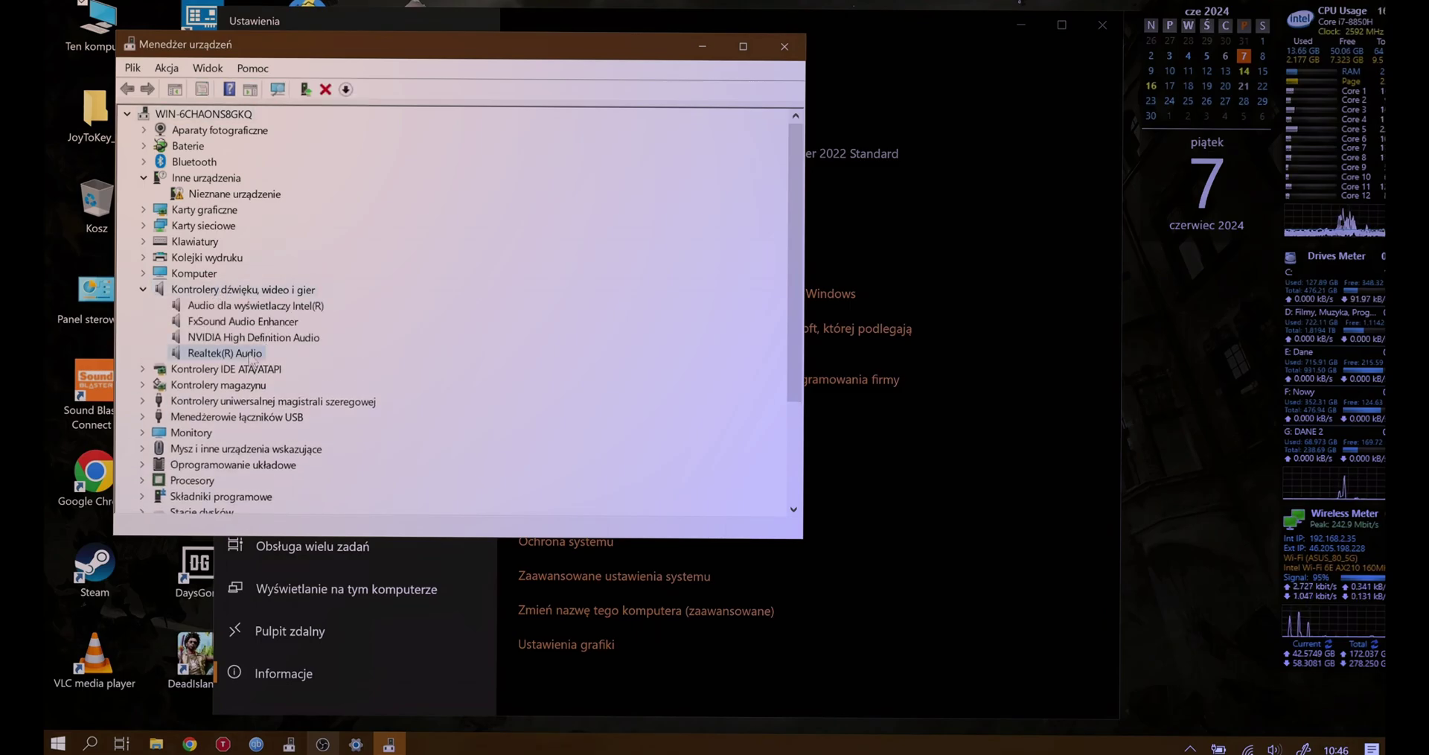
pyautogui.click(701, 47)
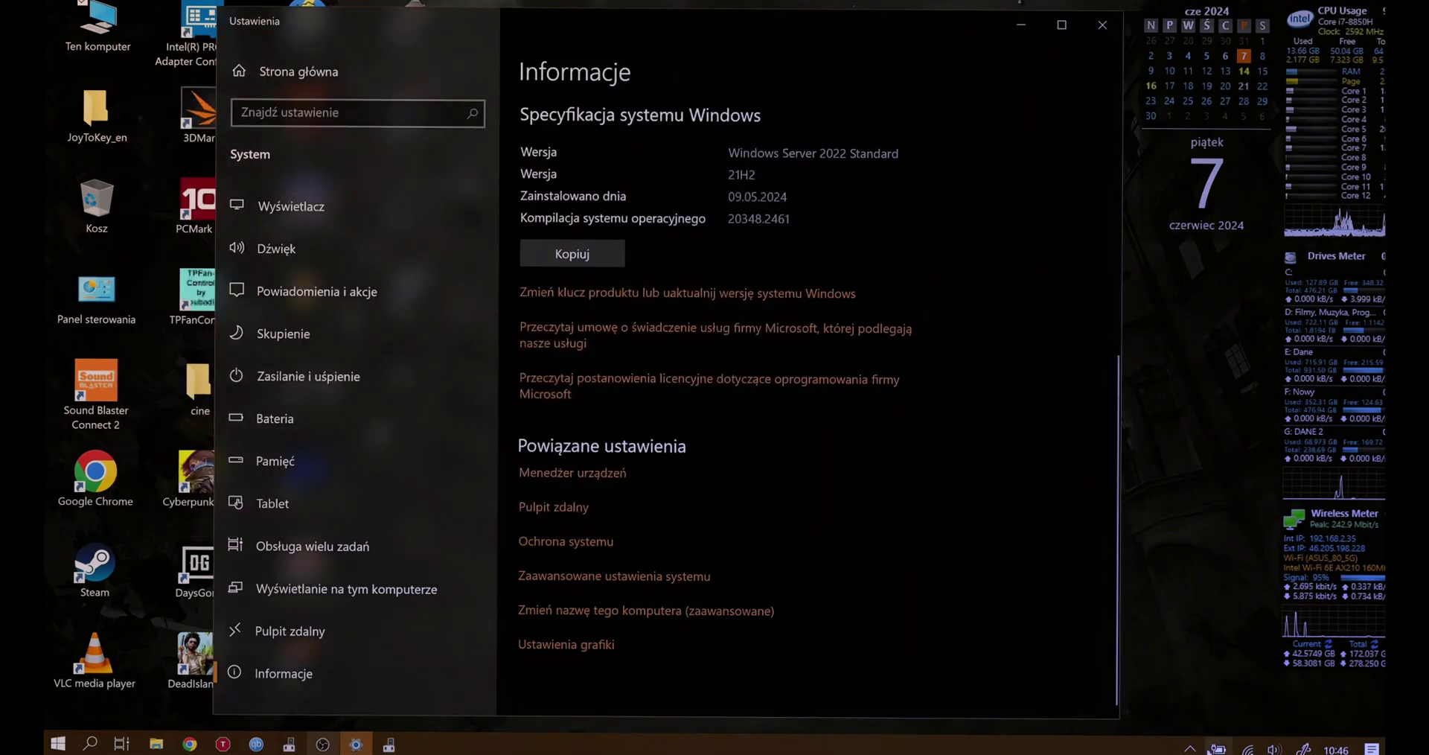
# Step: Switch to Sound Blaster Connect from the hidden background apps, reposition its window and review the dashboard's sound effects
pyautogui.click(1189, 748)
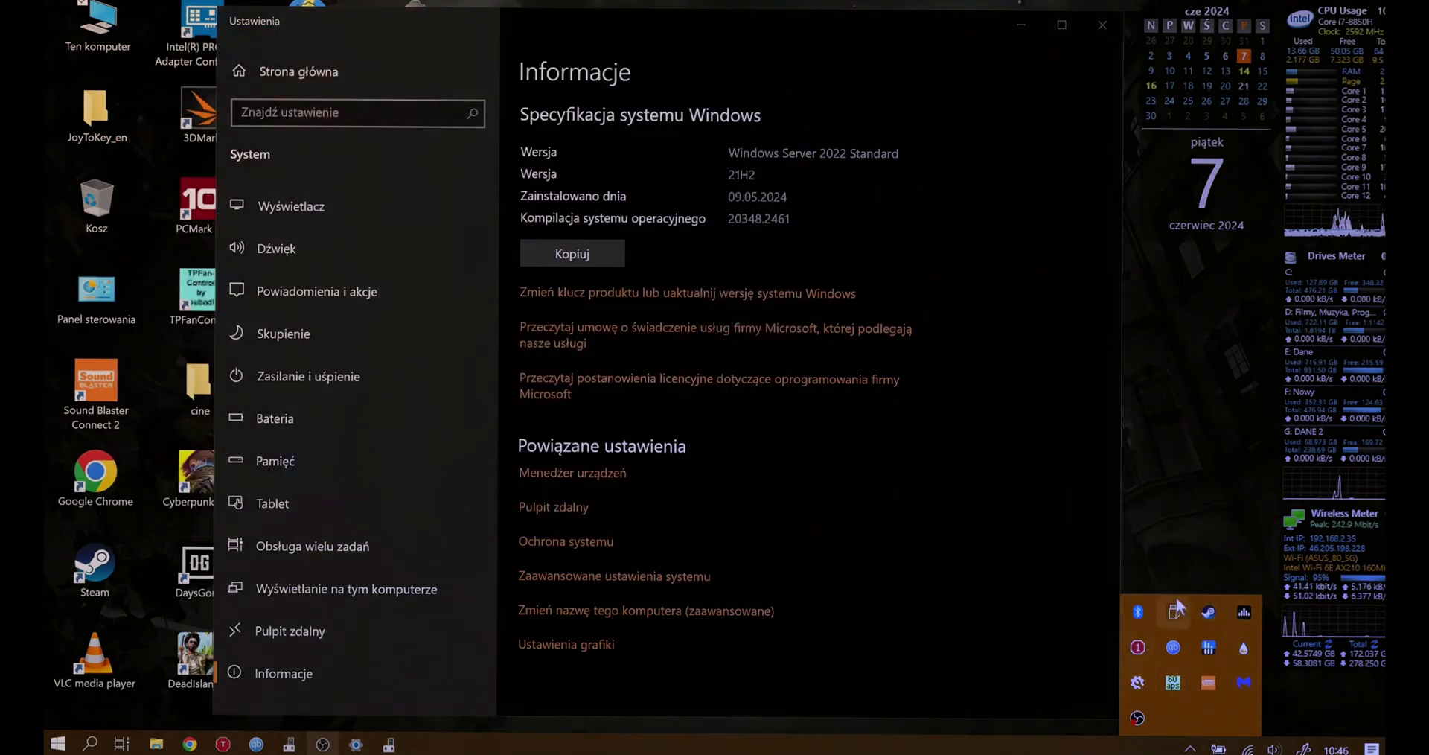
pyautogui.click(1206, 684)
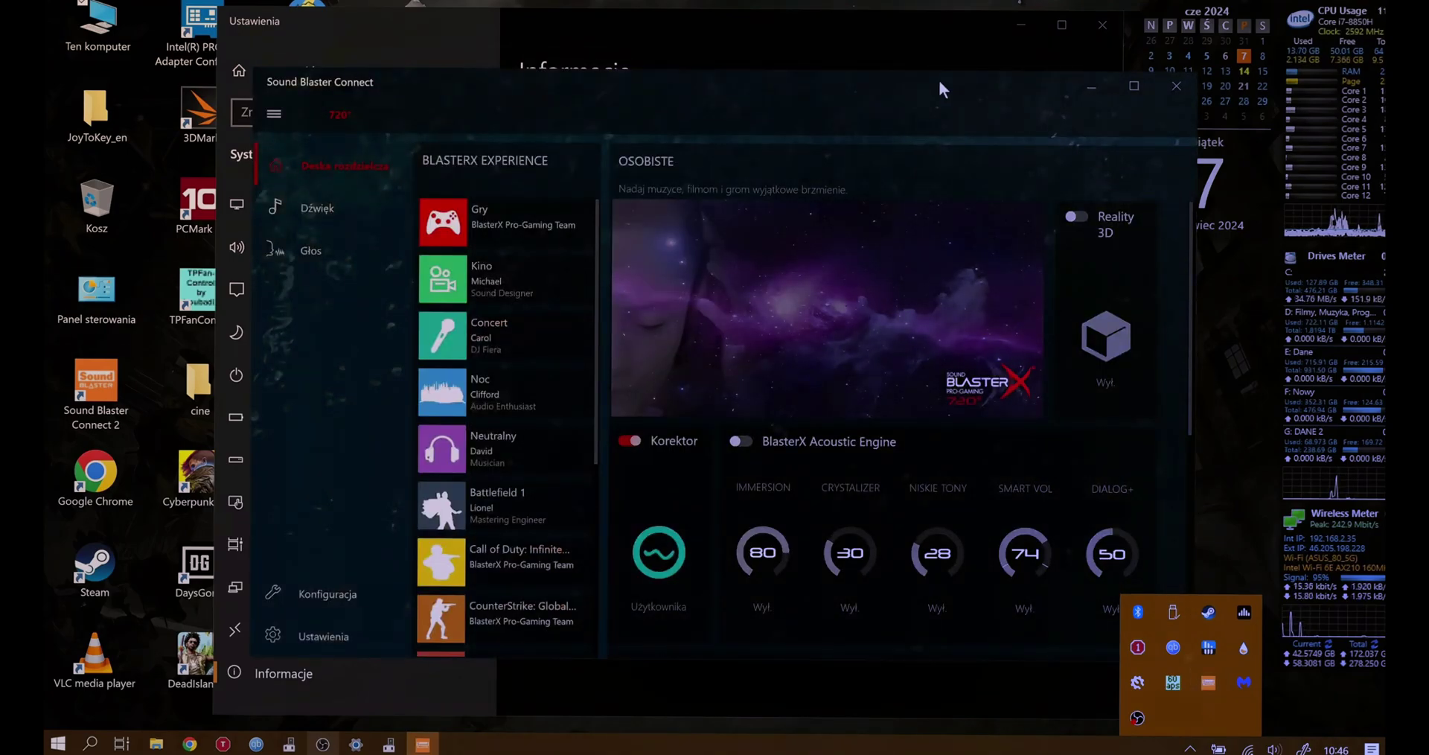
pyautogui.moveTo(939, 83); pyautogui.dragTo(903, 51)
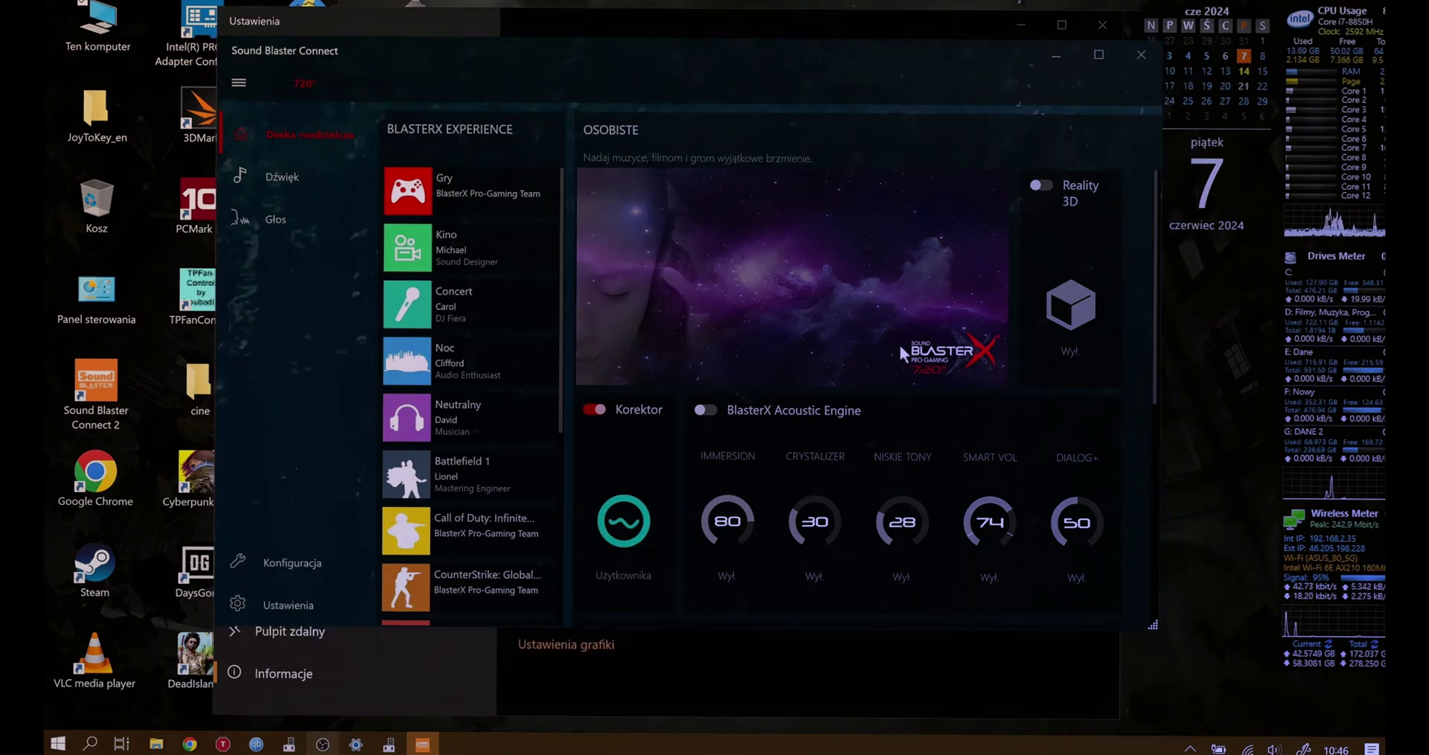
pyautogui.scroll(-5, 841, 383)
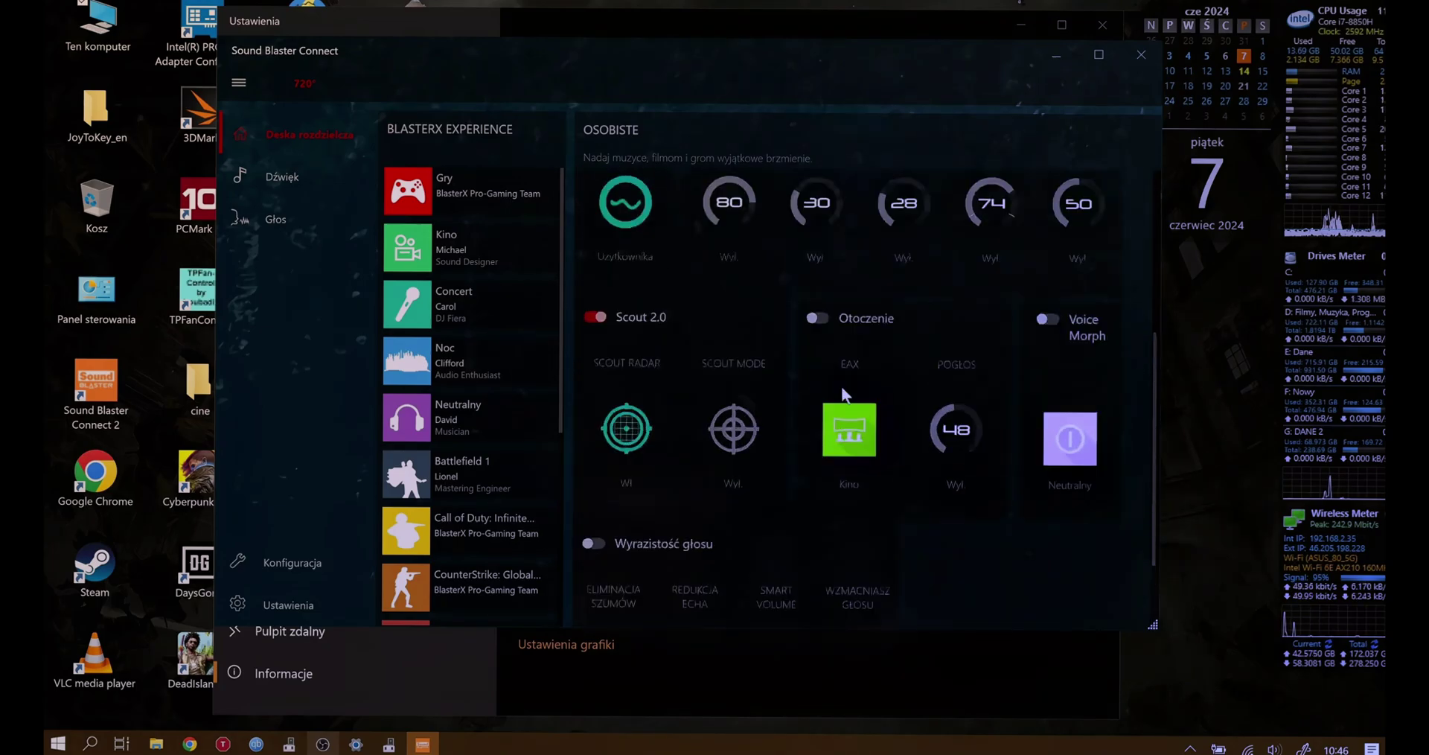
pyautogui.scroll(5, 841, 386)
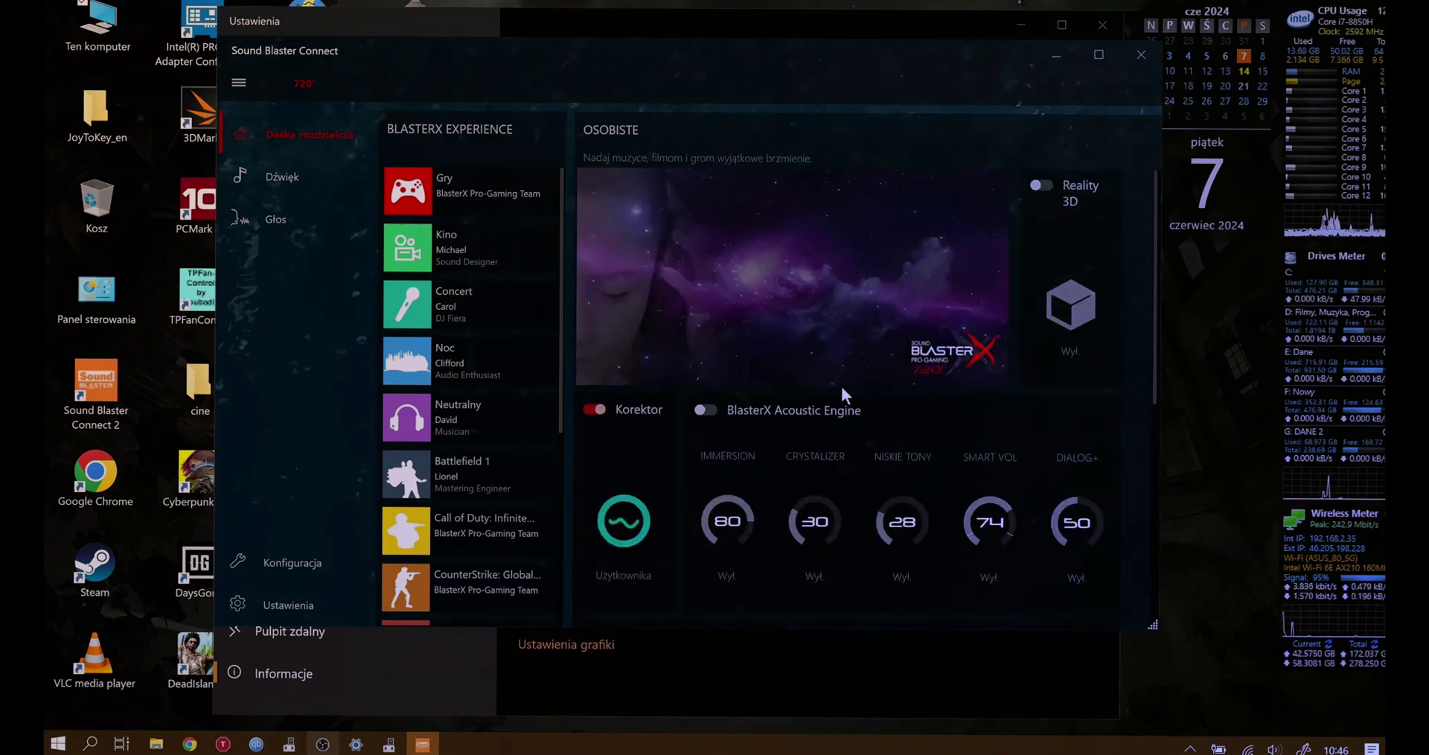
# Step: Clear Sound Blaster Connect and the Settings window off the desktop and view the folders and drives in Ten komputer, closing it when done
pyautogui.click(1134, 65)
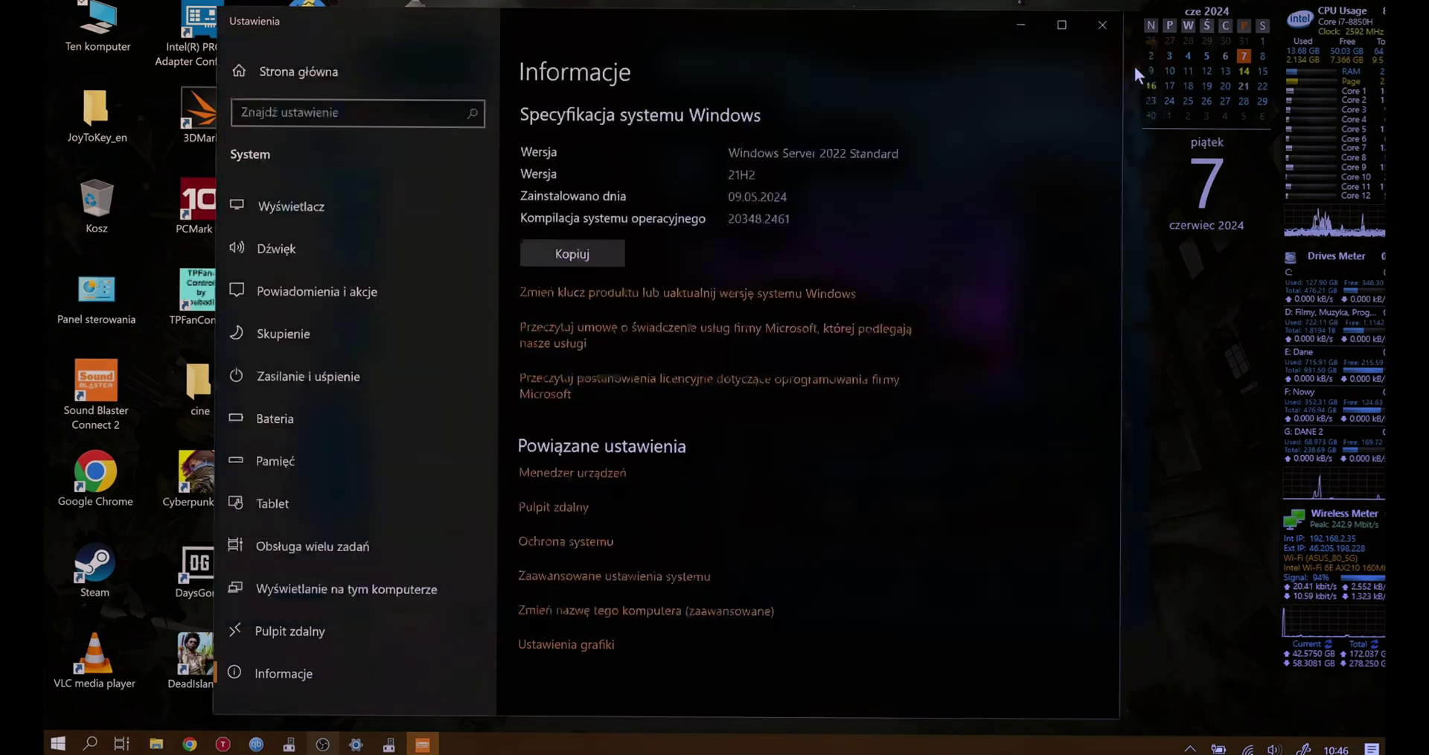
pyautogui.click(1022, 27)
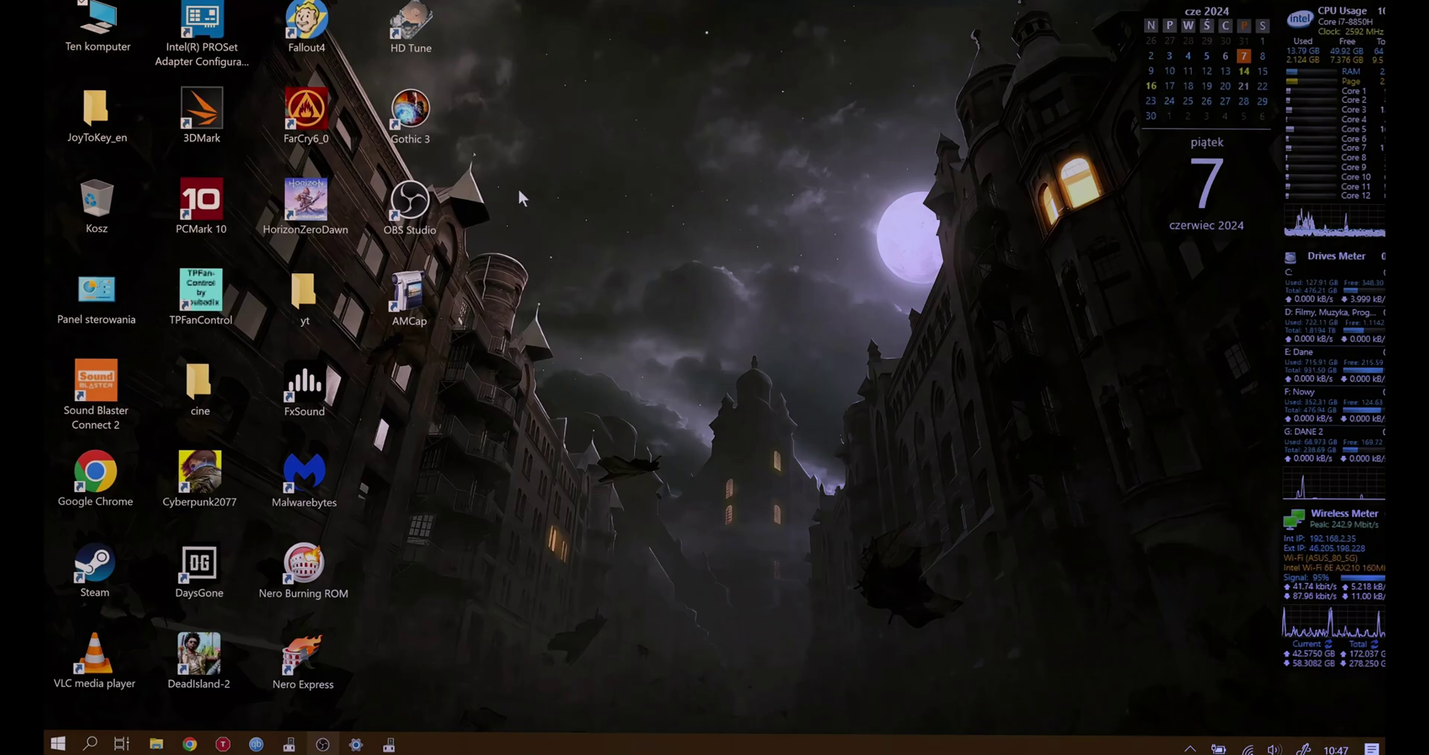
pyautogui.doubleClick(108, 43)
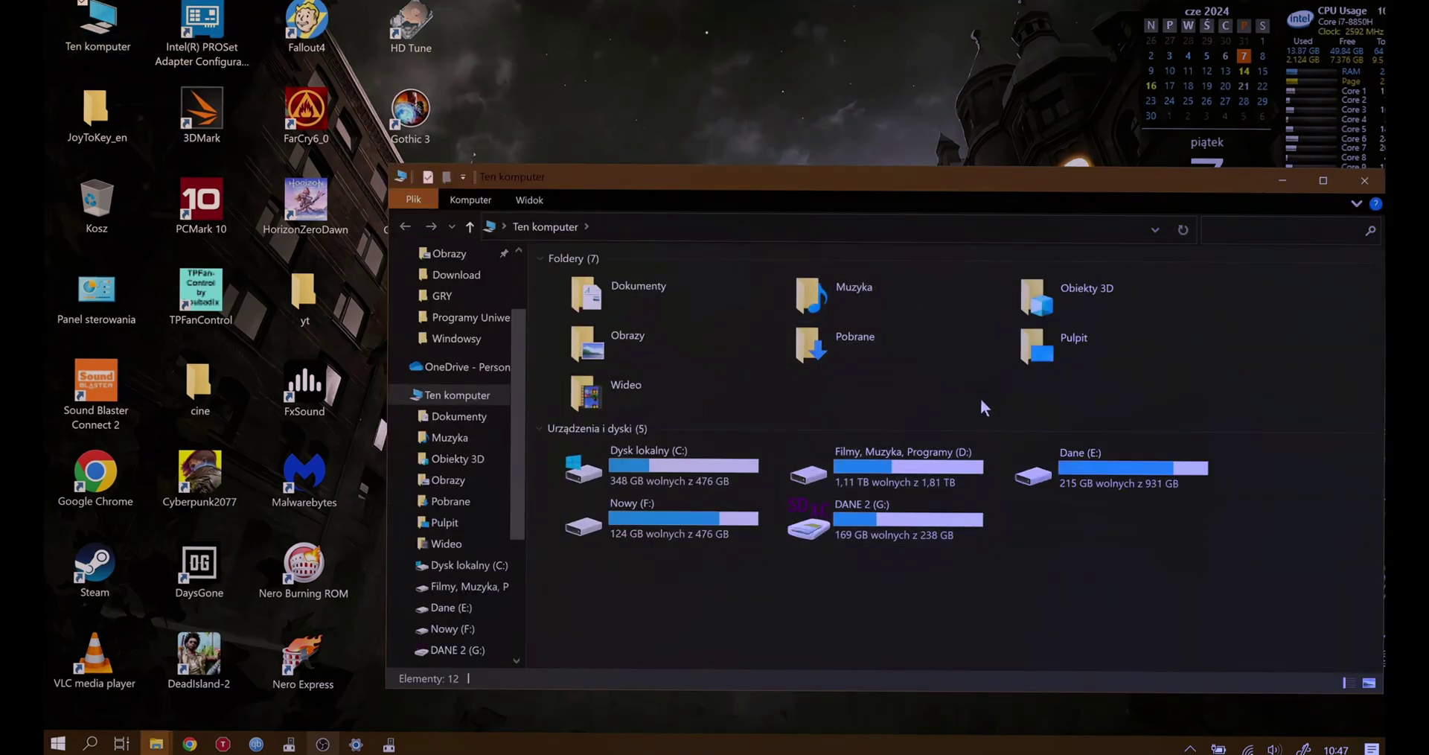
pyautogui.click(1364, 181)
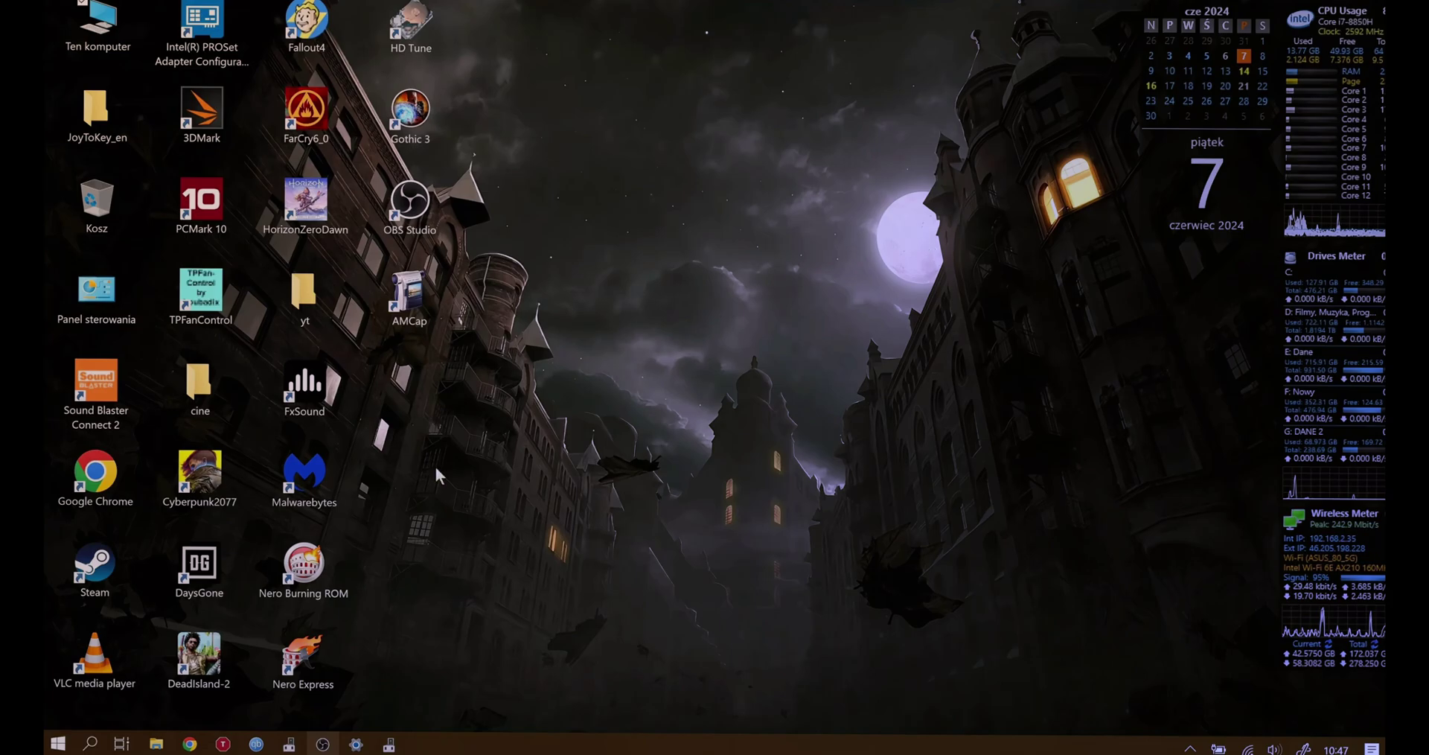
# Step: Look through the installed programs in the Start menu down to the end of the alphabetical list and close the menu
pyautogui.click(60, 742)
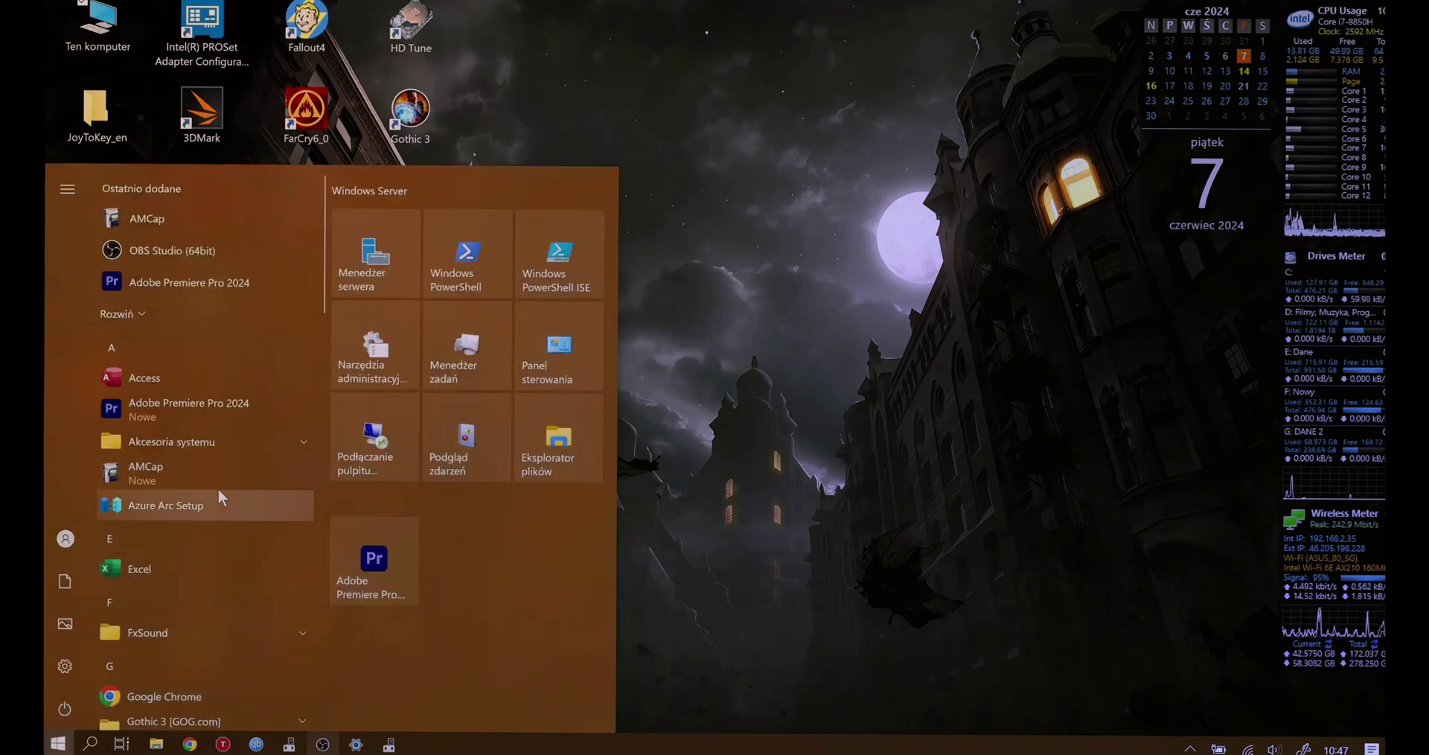
pyautogui.scroll(-2, 218, 489)
pyautogui.scroll(-15, 217, 488)
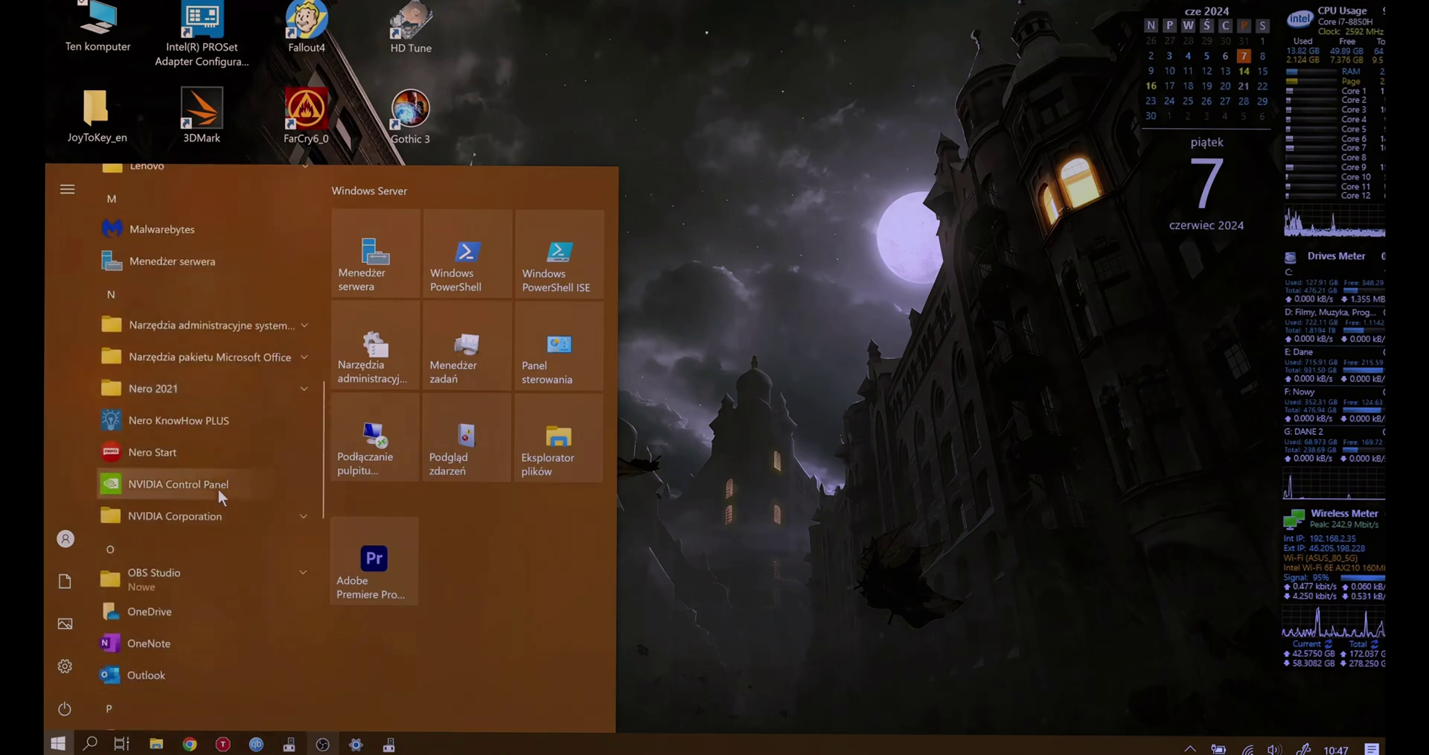
pyautogui.scroll(-2, 217, 488)
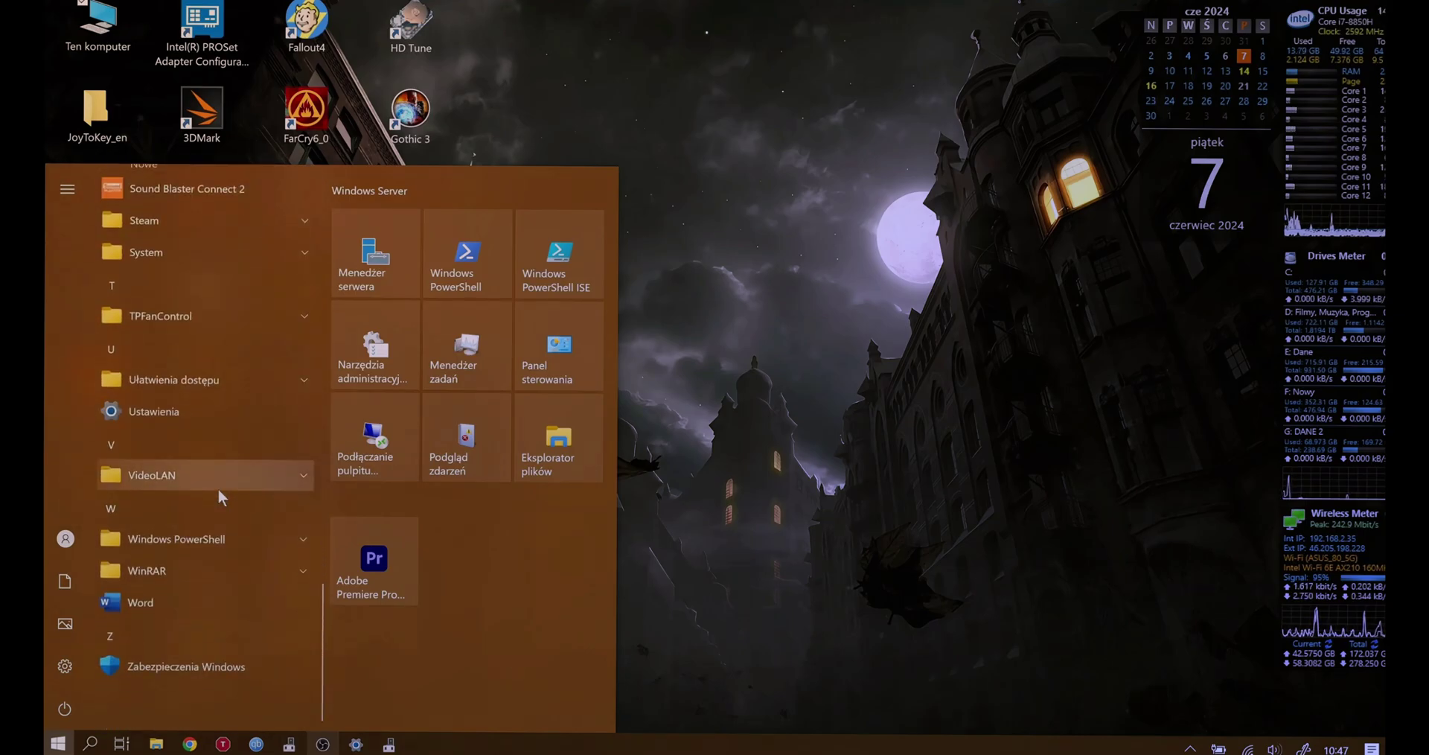
pyautogui.click(951, 441)
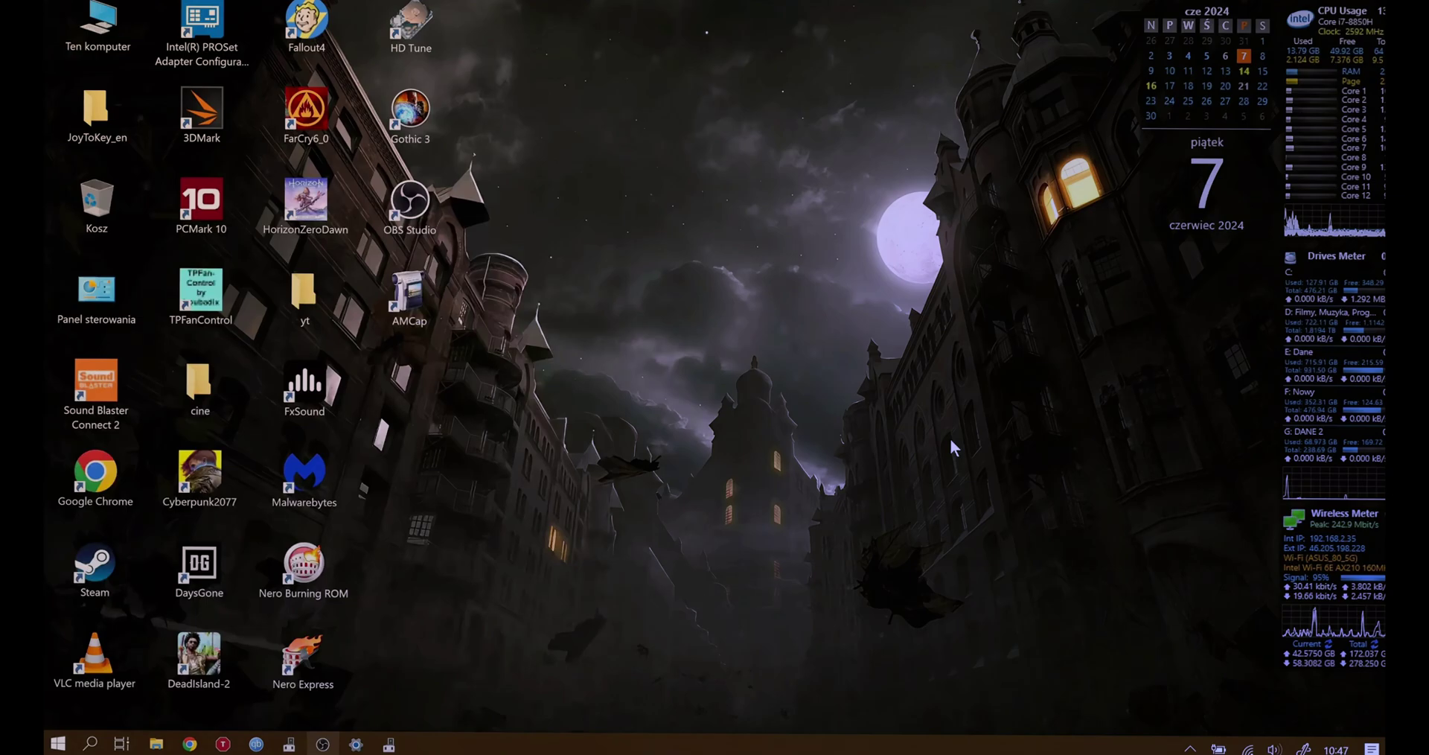